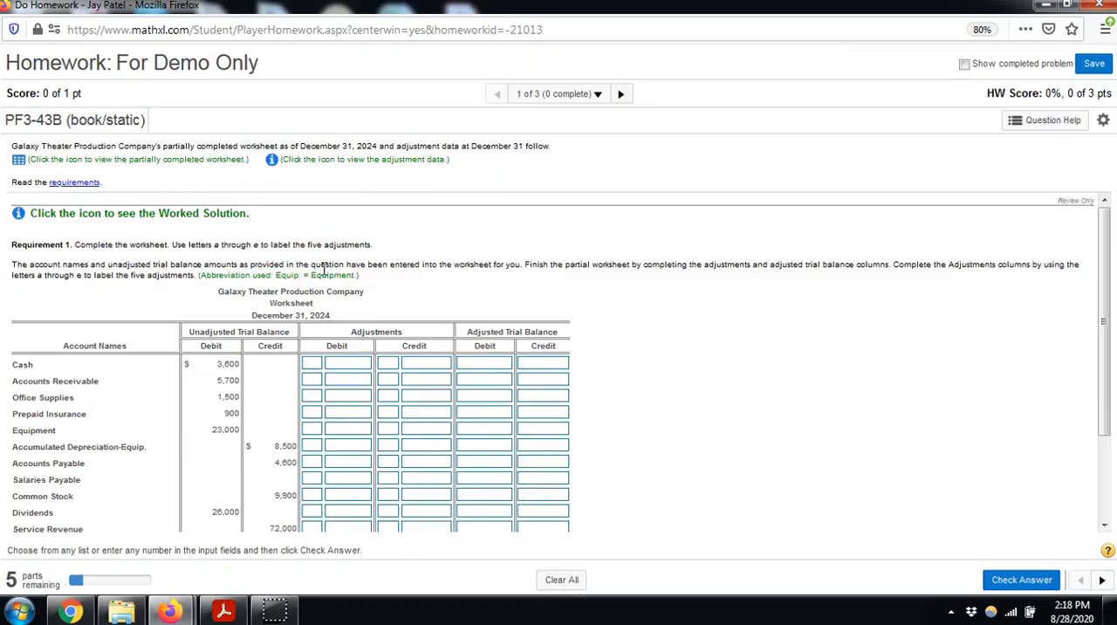
Open the adjustment data for December 31 and place its window beside the worksheet so both are readable
scroll(324, 269, down, 1)
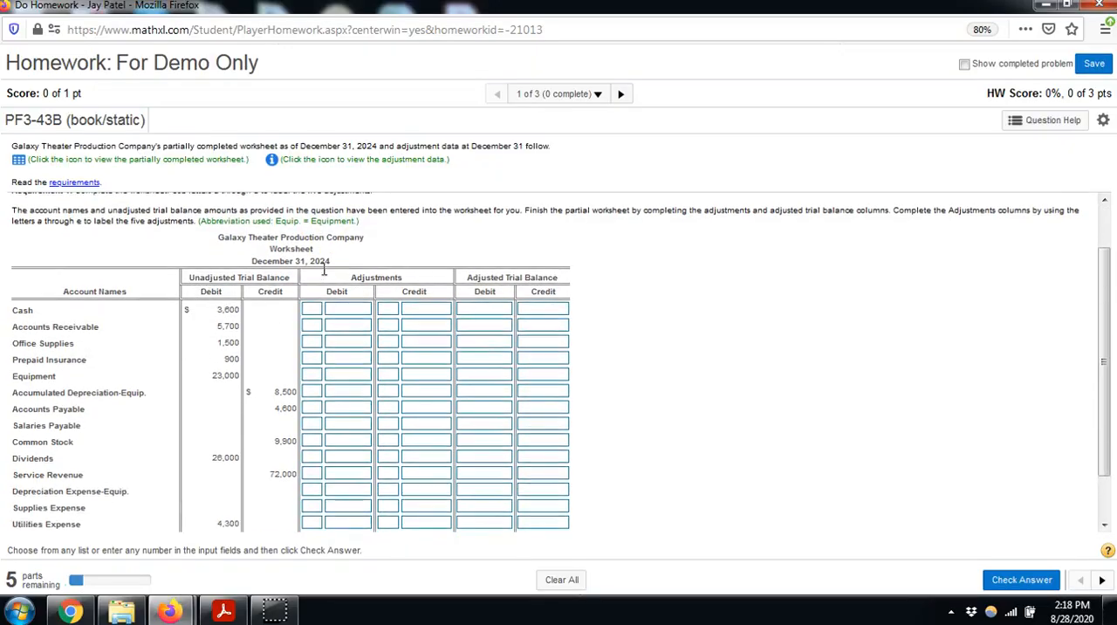
scroll(324, 273, up, 1)
click(87, 255)
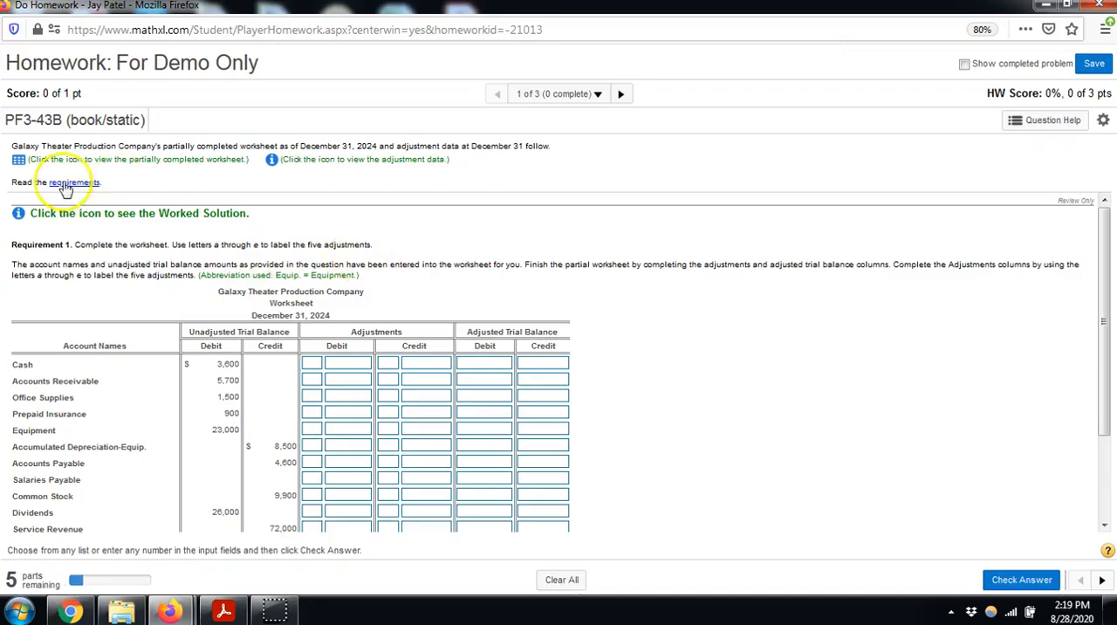
click(271, 159)
drag(576, 290, 824, 203)
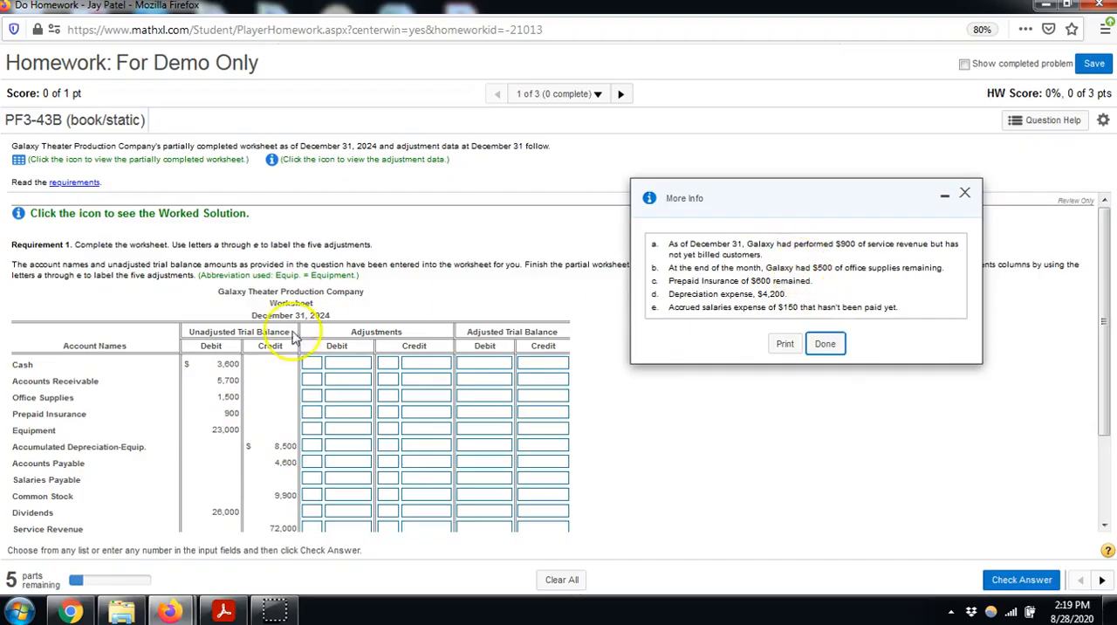
Enter adjustment (a) in the worksheet: credit Service Revenue 900 and debit Accounts Receivable 900
click(389, 527)
click(395, 460)
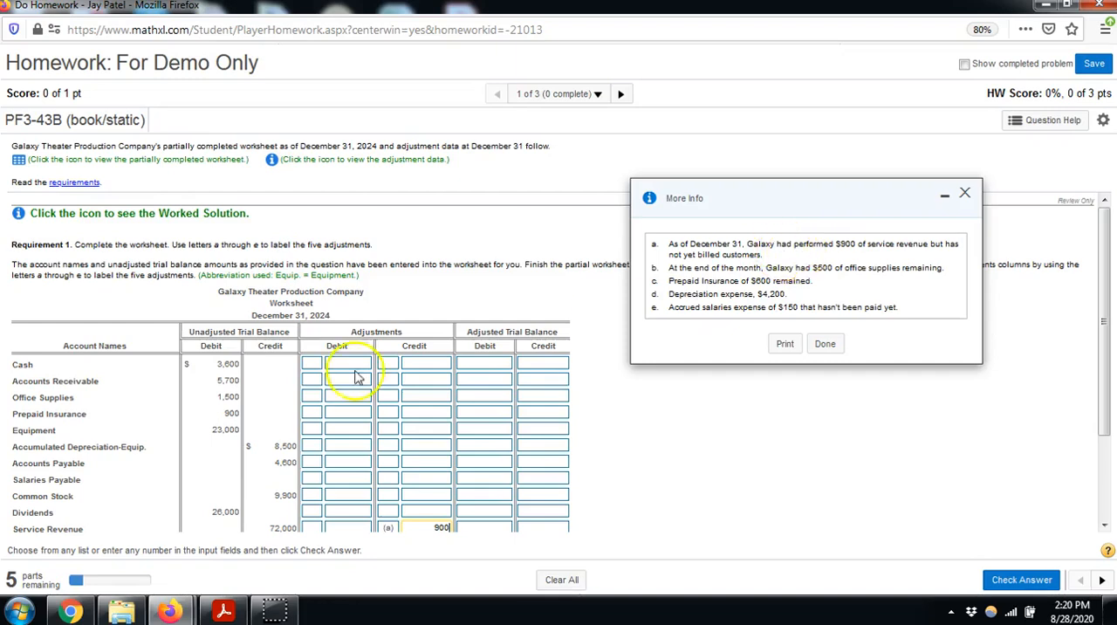
click(312, 385)
click(315, 414)
click(343, 380)
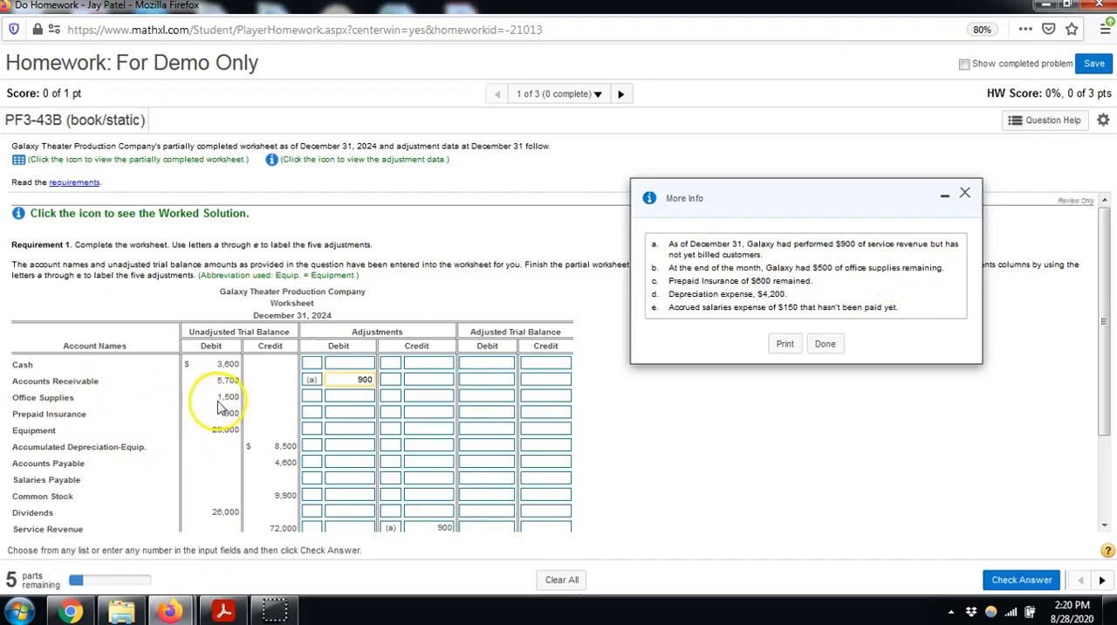
Enter adjustment (b) in the worksheet: credit Office Supplies 1000 and debit Supplies Expense 1000
click(265, 400)
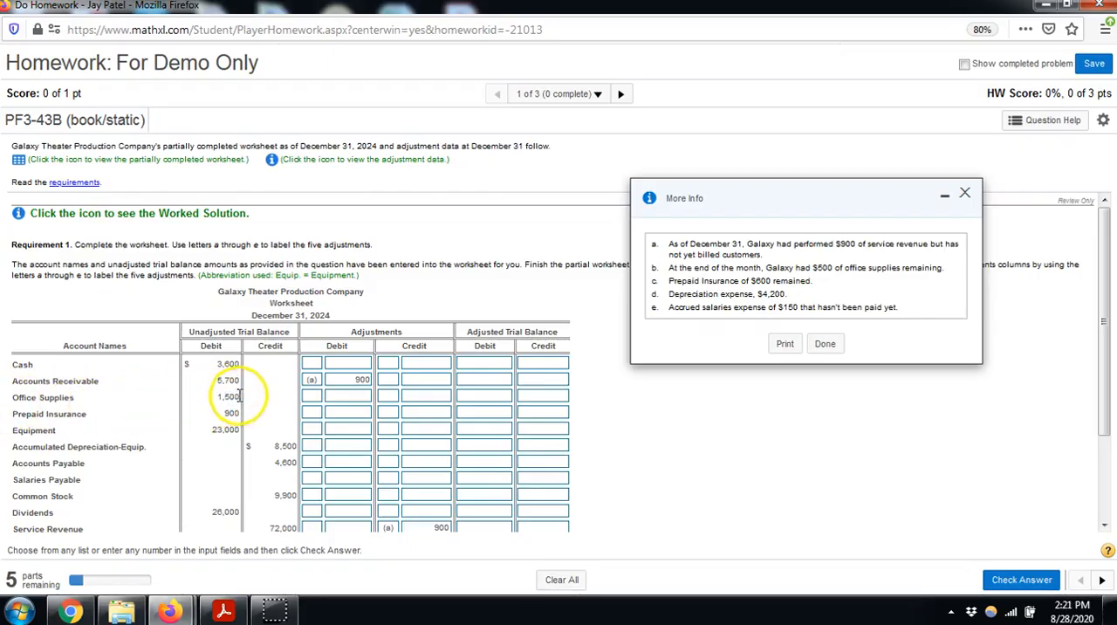
click(389, 398)
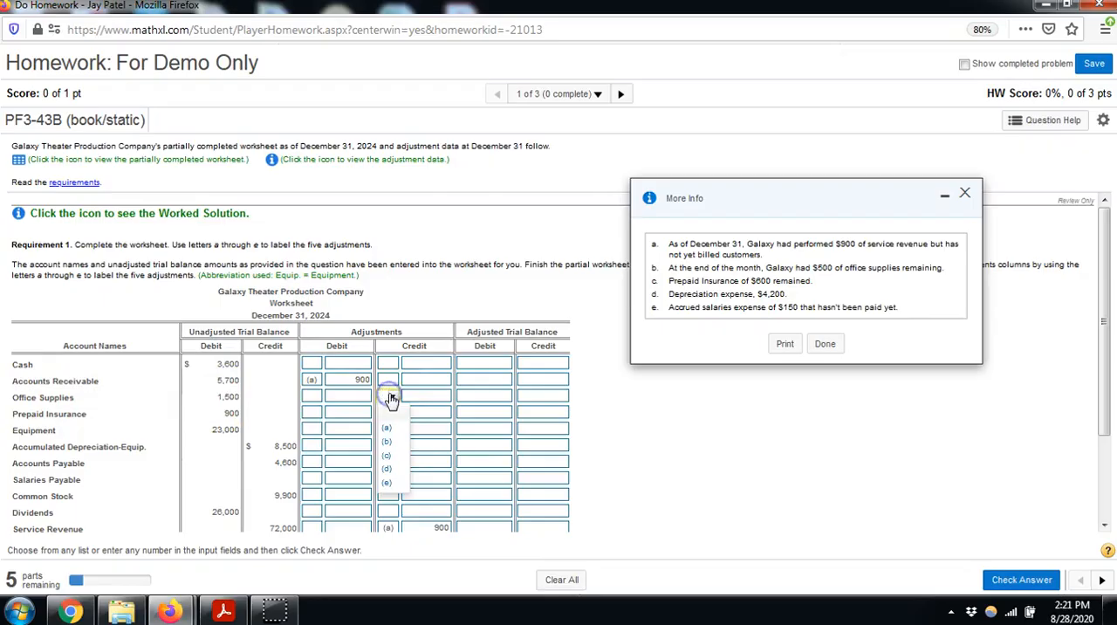
click(389, 443)
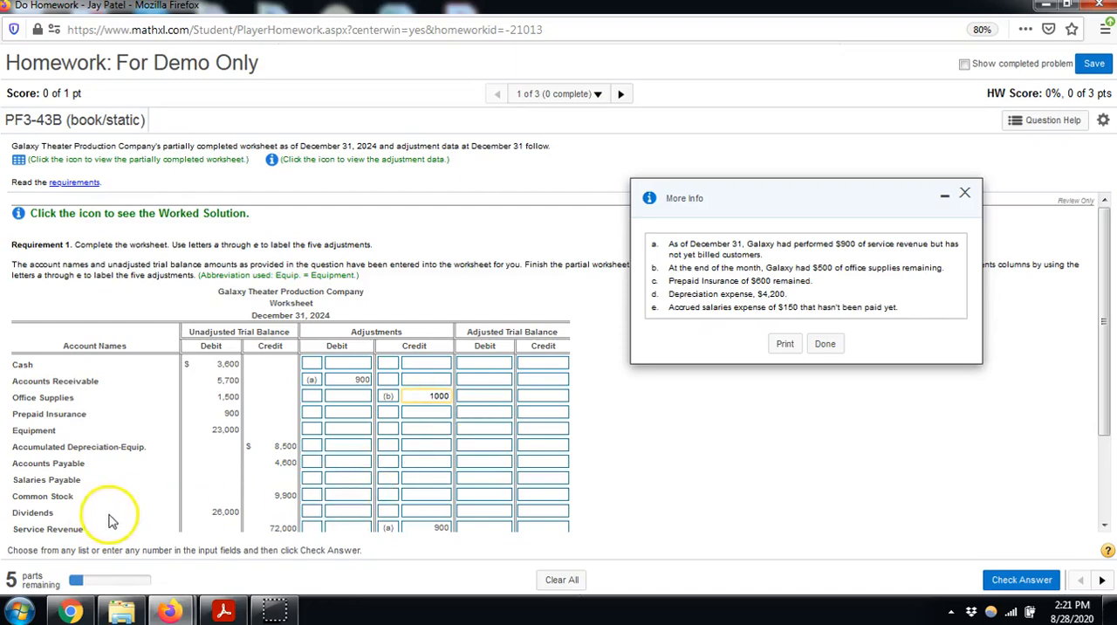
scroll(120, 515, down, 2)
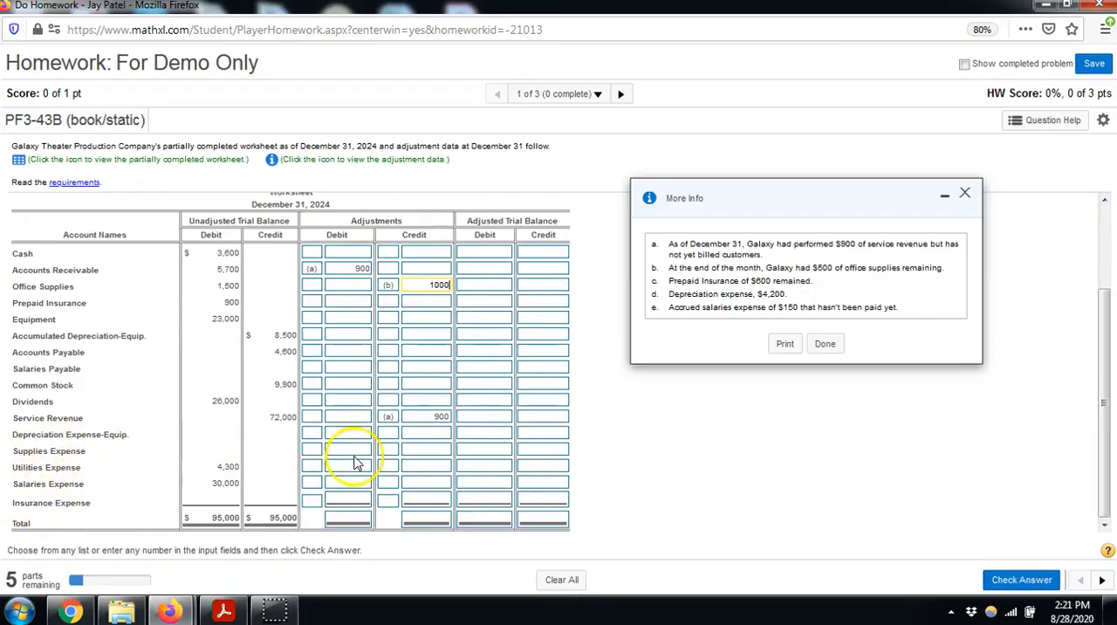
click(305, 448)
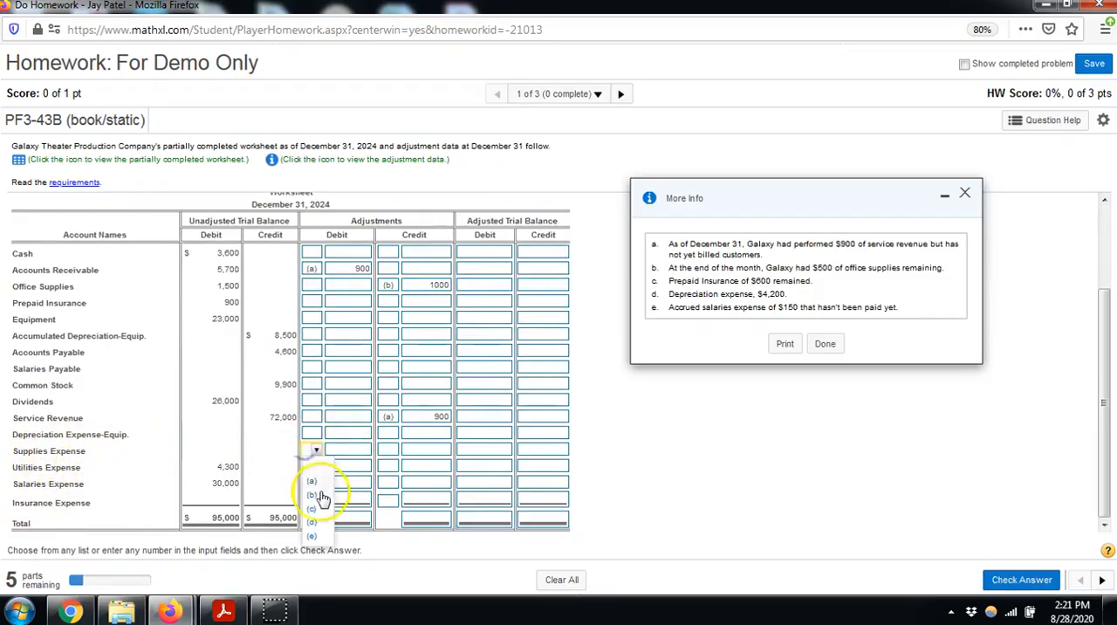
click(317, 495)
click(341, 450)
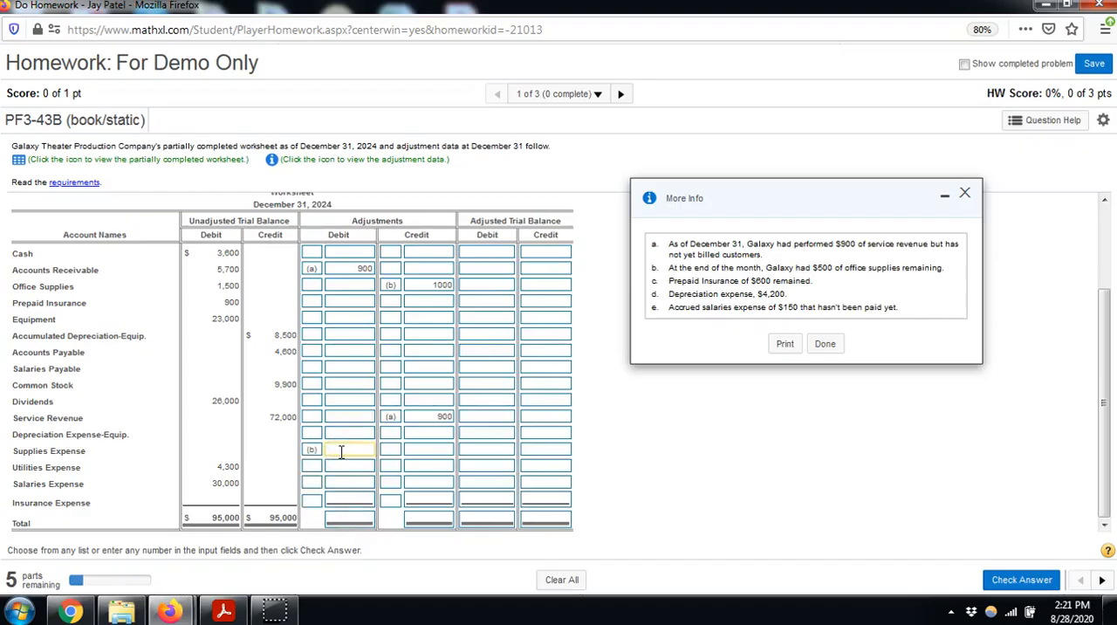
text(1000)
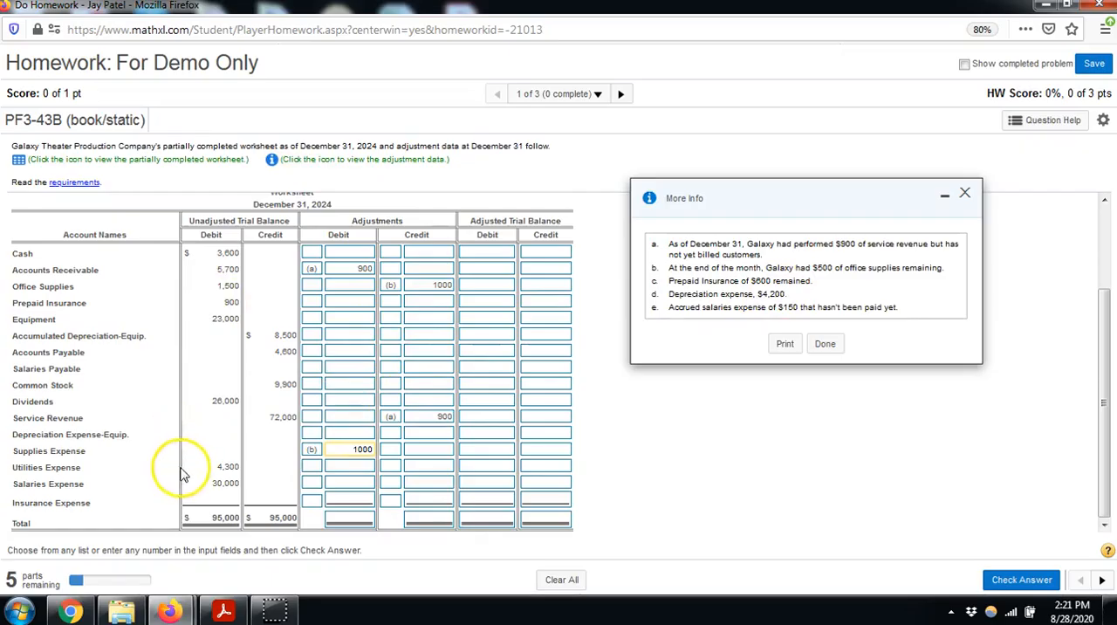
Enter adjustment (c) in the worksheet: debit Insurance Expense 300 and credit Prepaid Insurance 300
click(311, 502)
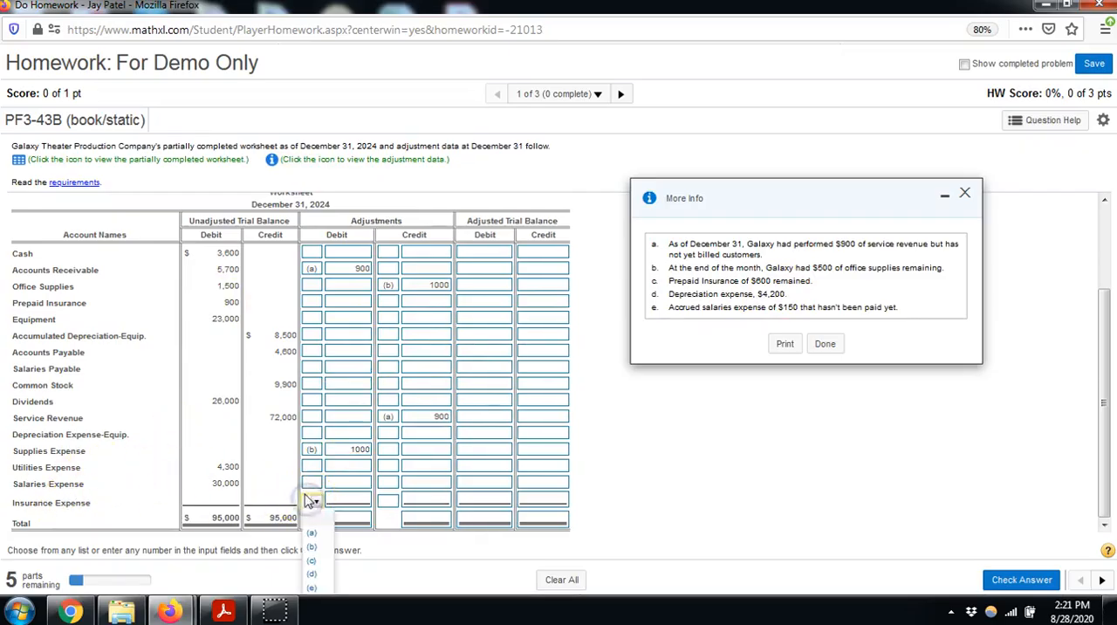
click(311, 560)
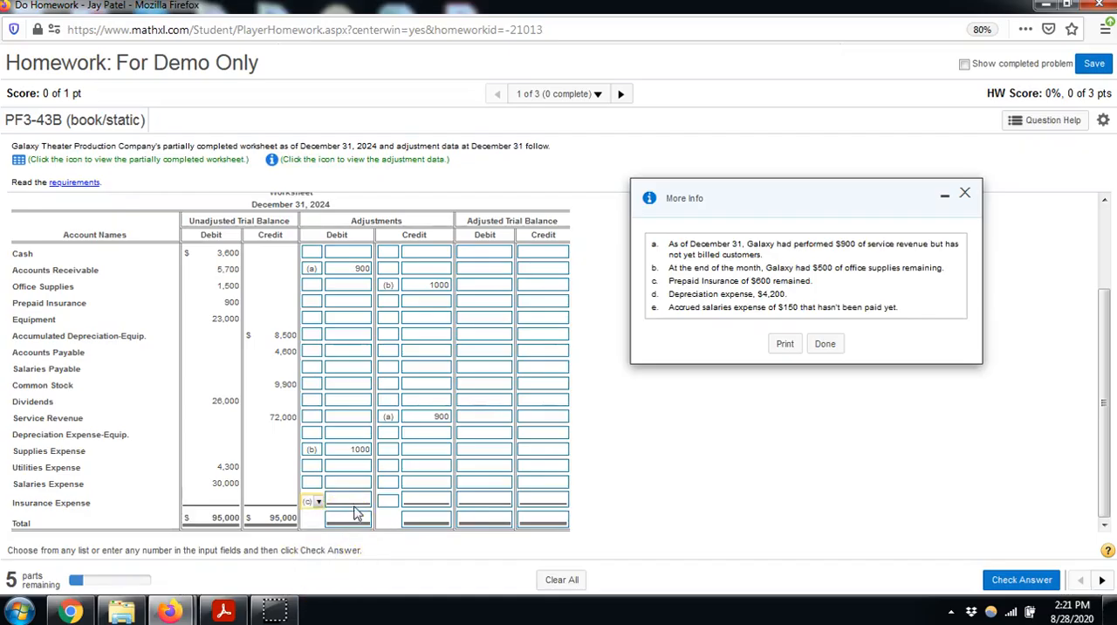
click(352, 500)
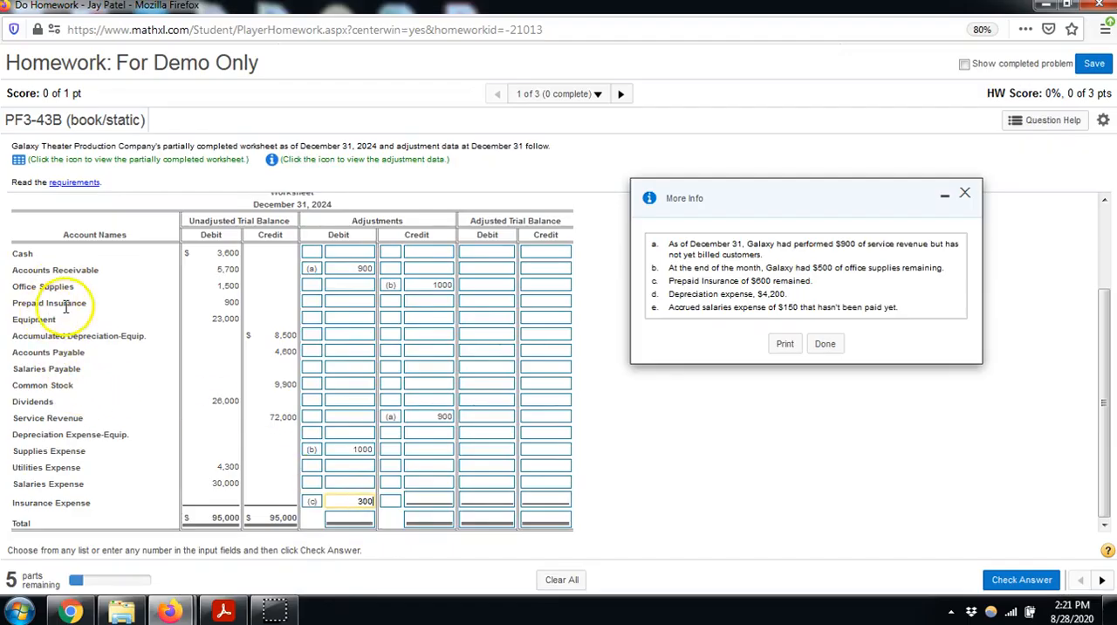
click(389, 301)
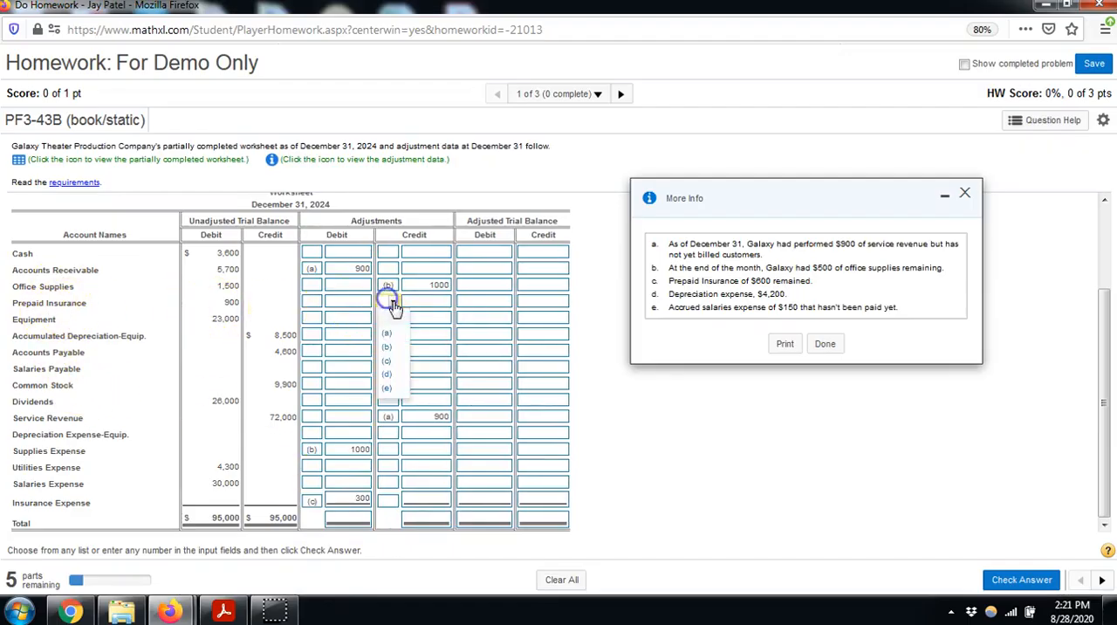
click(390, 363)
click(422, 301)
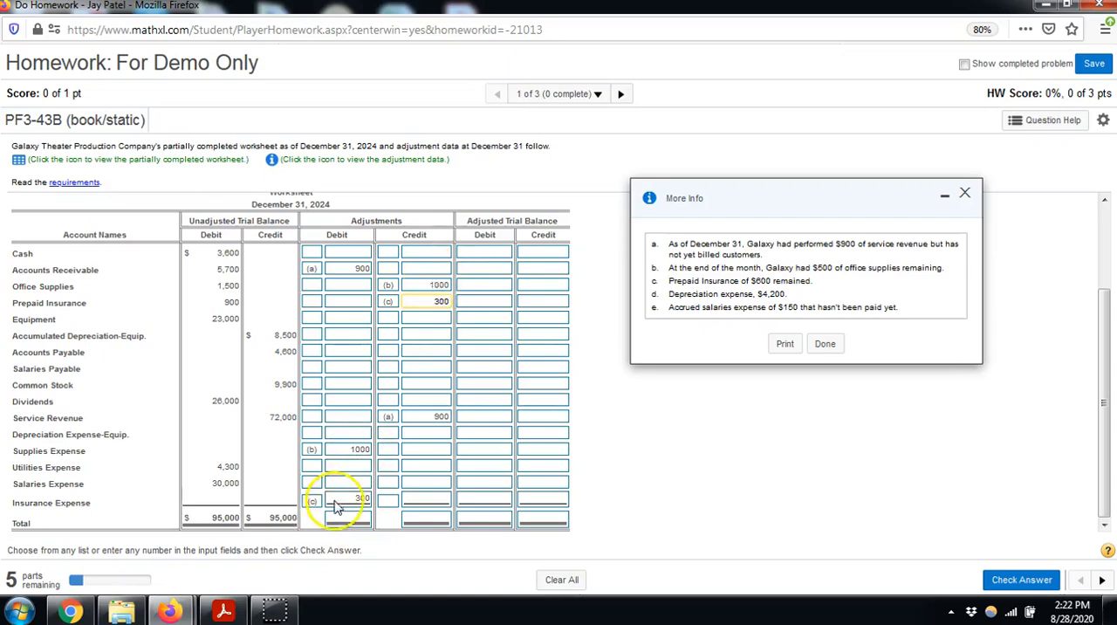
click(425, 300)
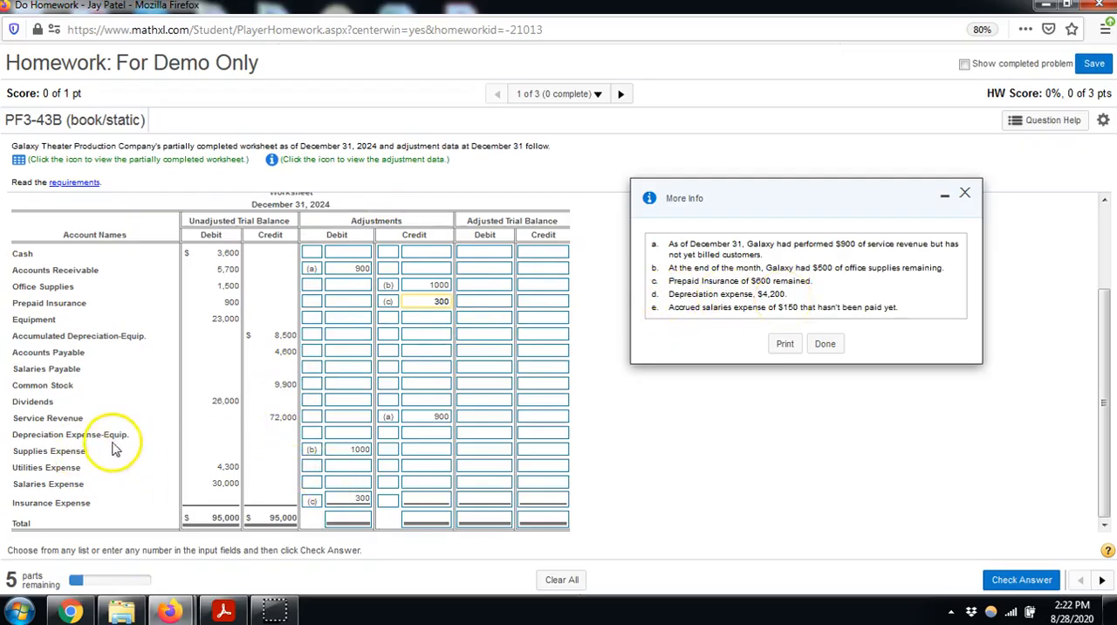
Enter adjustment (d) in the worksheet: debit Depreciation Expense-Equip. 4200 and credit Accumulated Depreciation-Equip. 4200
click(312, 433)
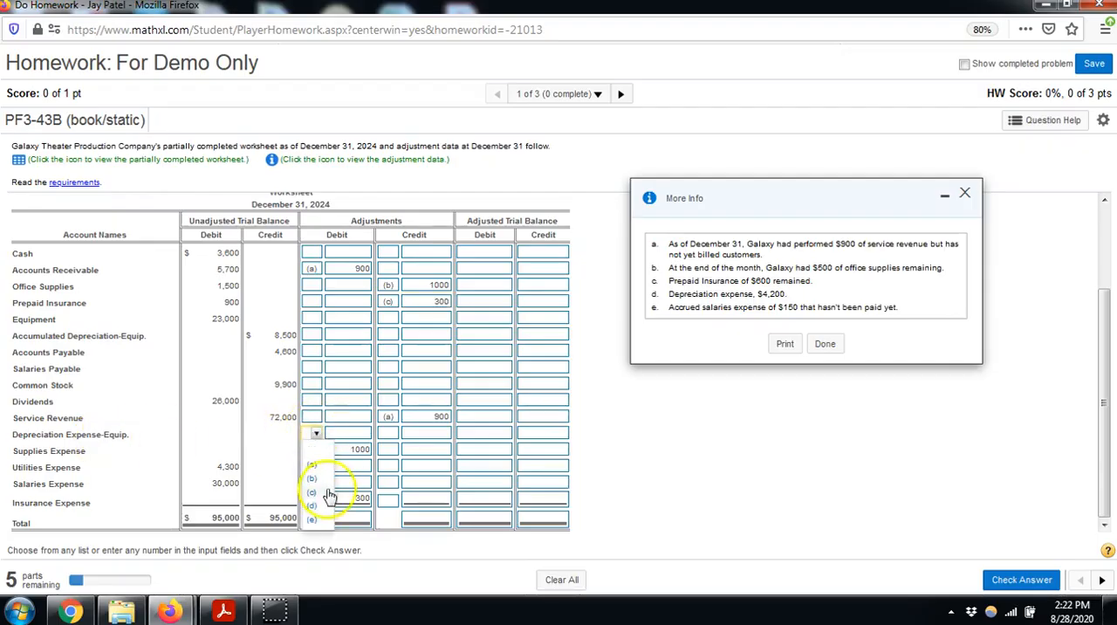
click(325, 506)
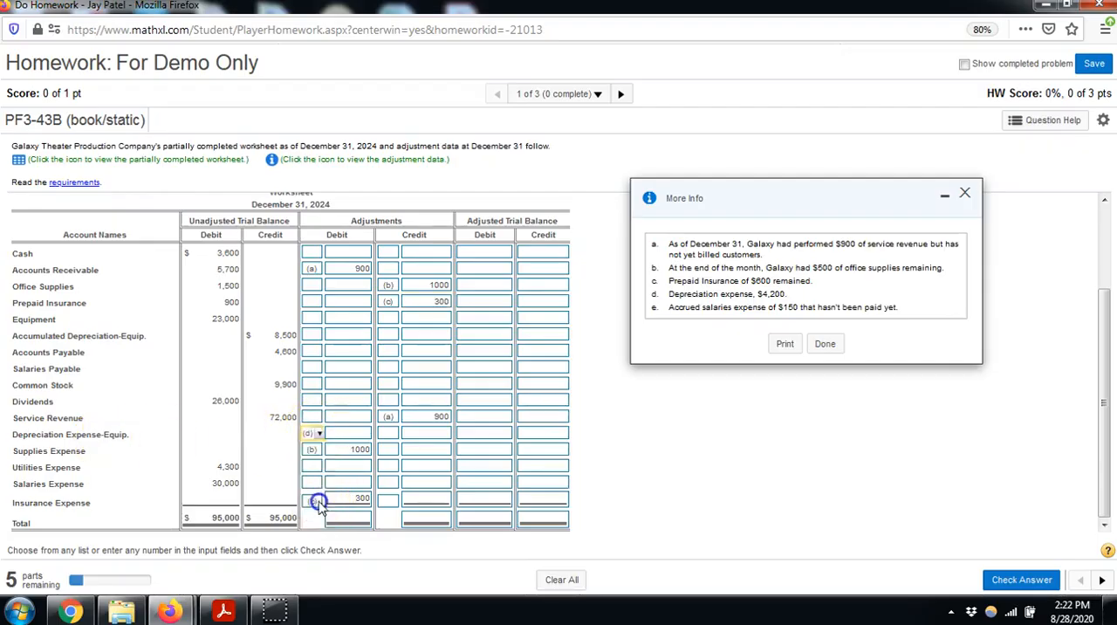
click(339, 435)
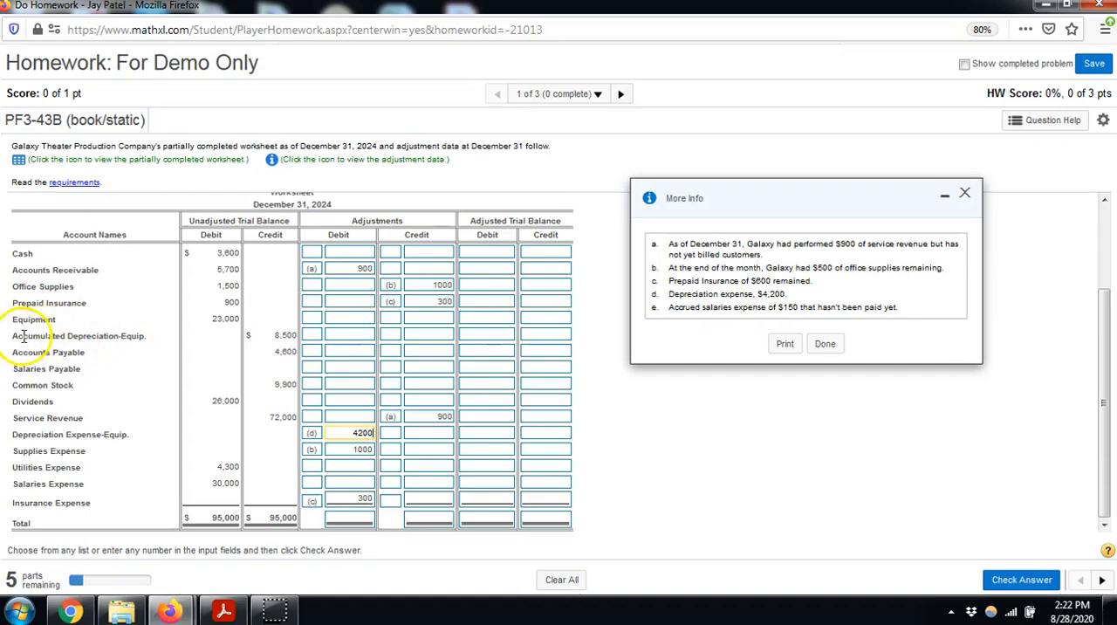
click(391, 334)
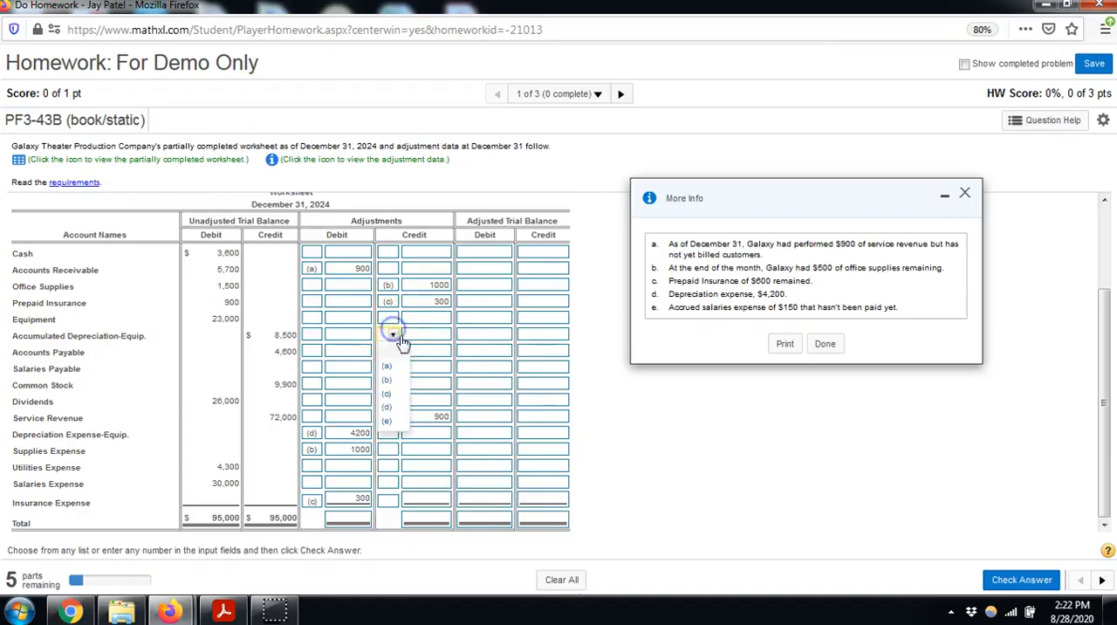
click(386, 407)
click(426, 335)
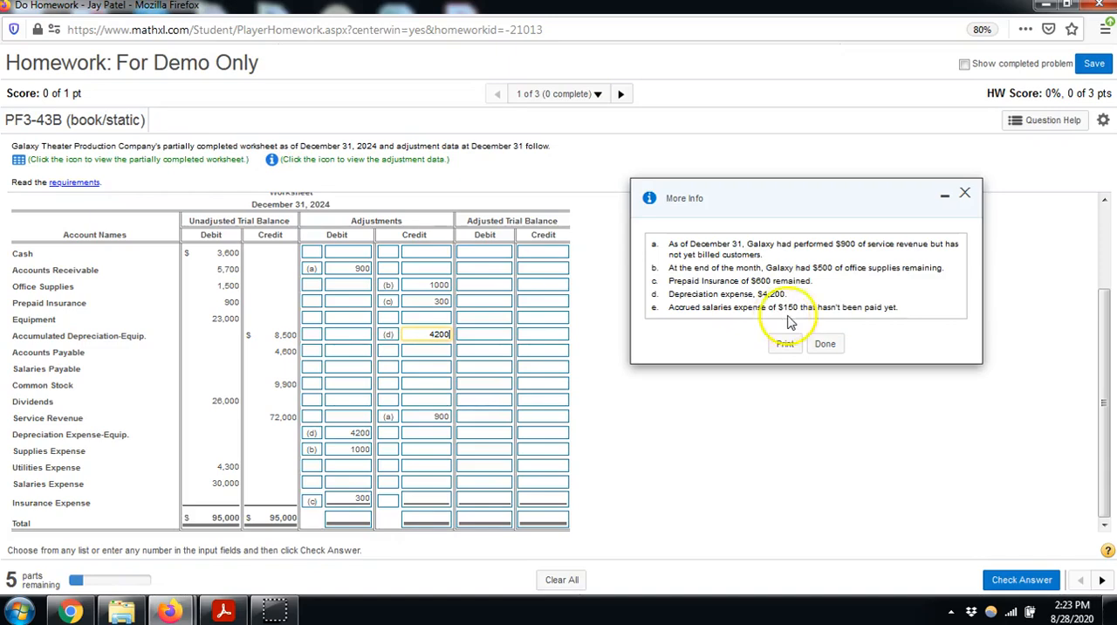
Enter adjustment (e) in the worksheet: debit Salaries Expense 150 and credit Accounts Payable 150
click(312, 483)
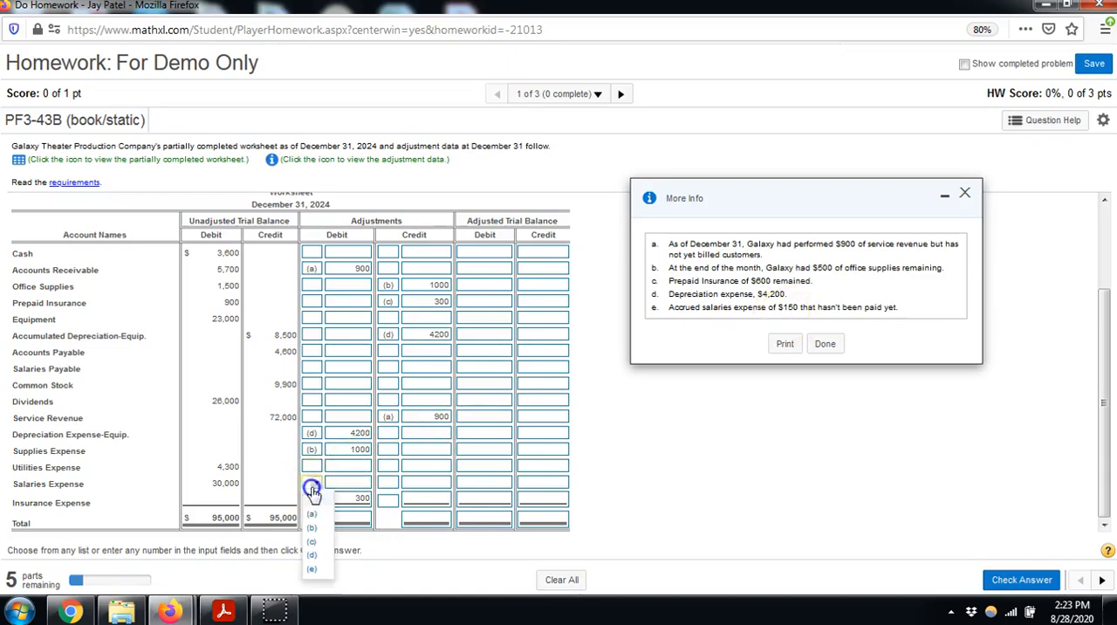
click(312, 568)
click(340, 485)
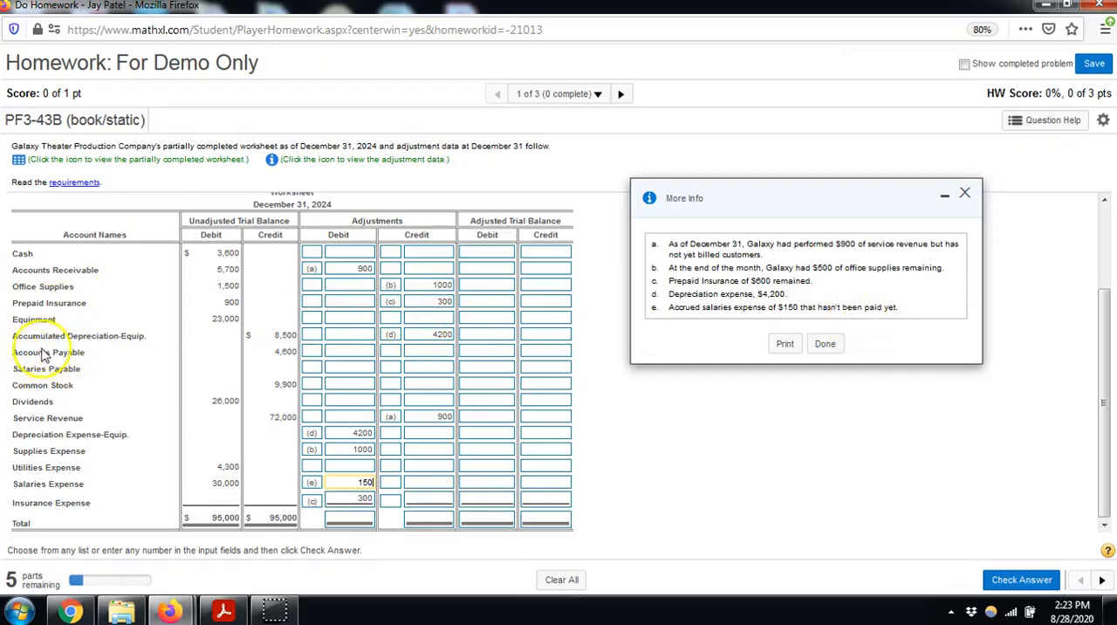
click(395, 352)
click(386, 436)
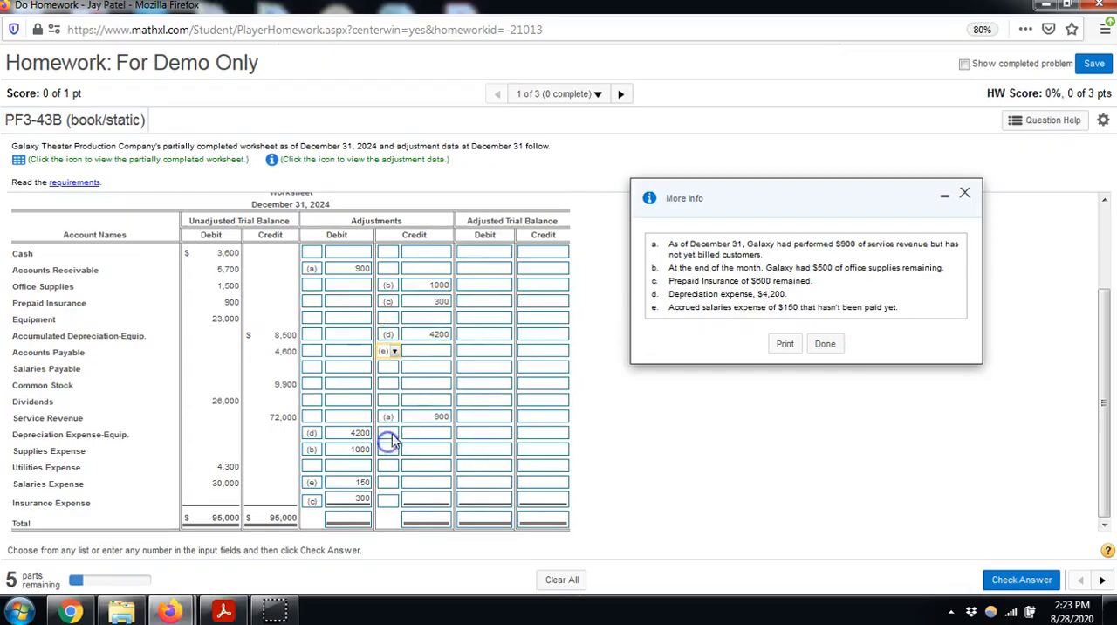
click(435, 352)
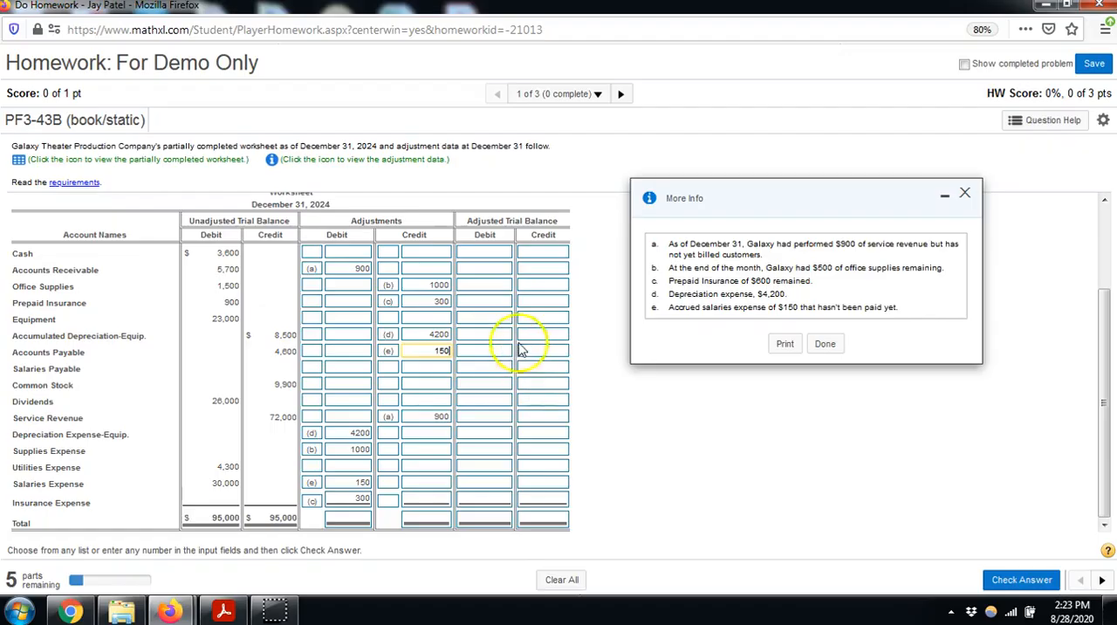
Fill in the adjusted trial balance debits: Cash 3600, Accounts Receivable 6600, Office Supplies 500 and Prepaid Insurance 600
click(498, 216)
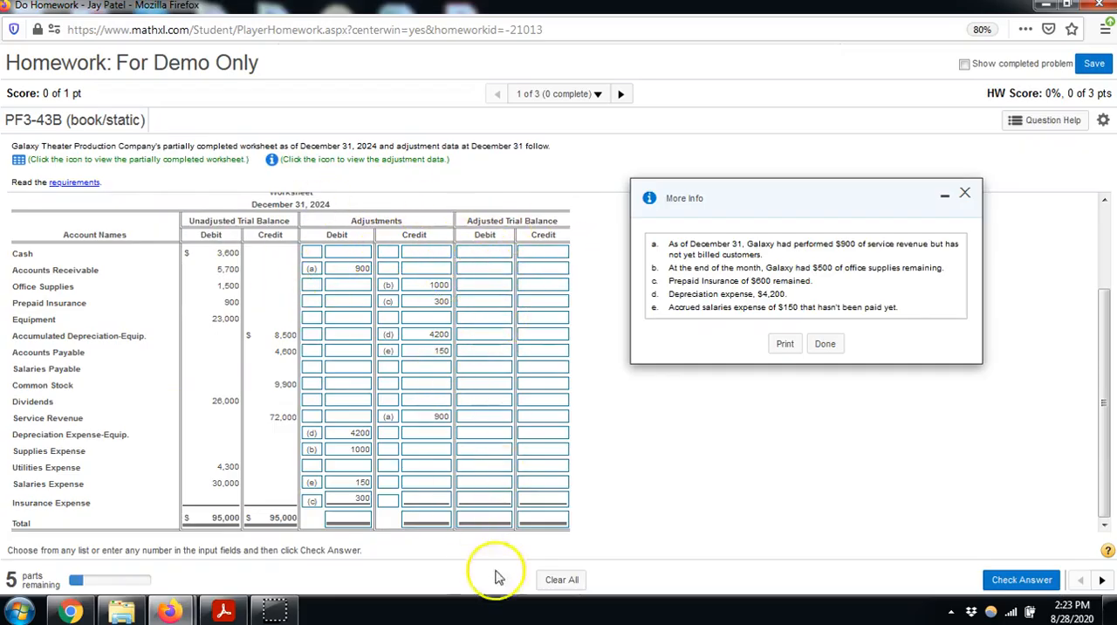
click(487, 253)
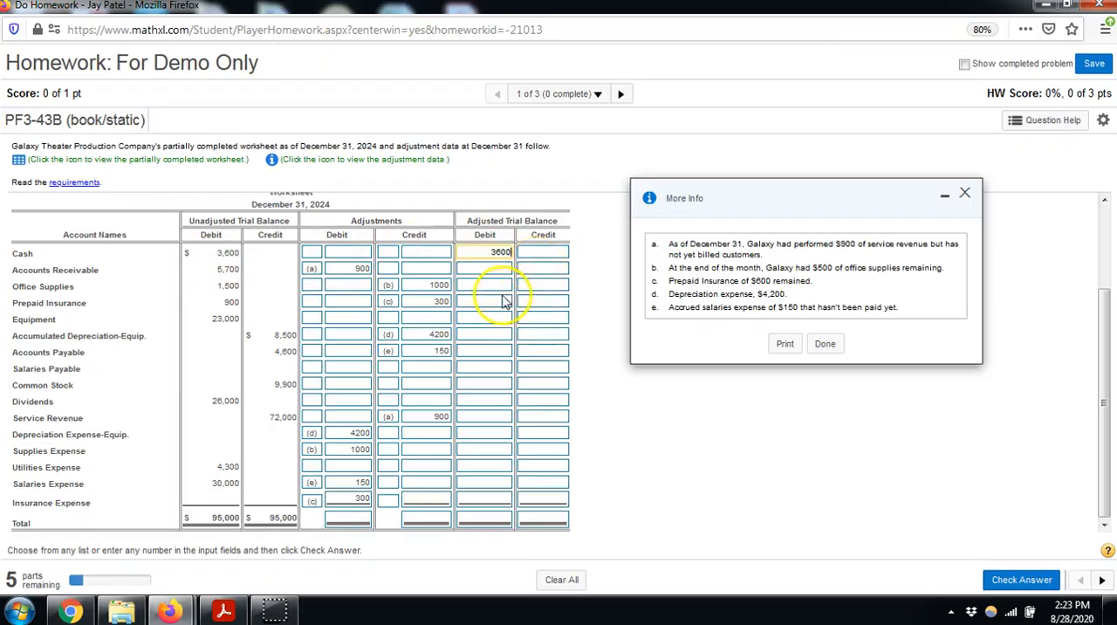
click(209, 281)
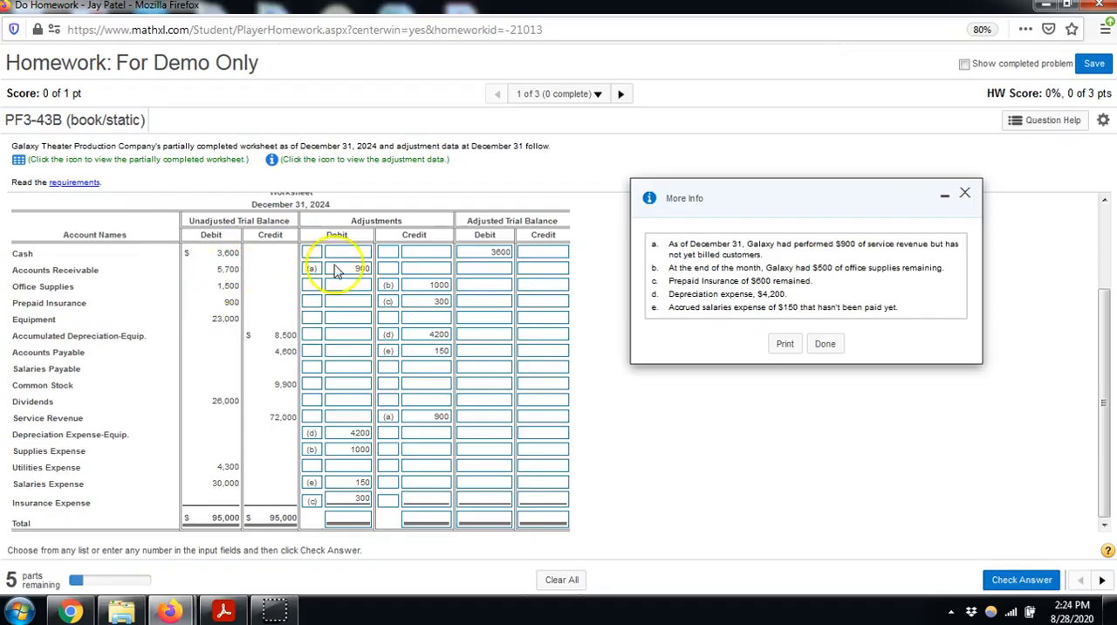
click(486, 270)
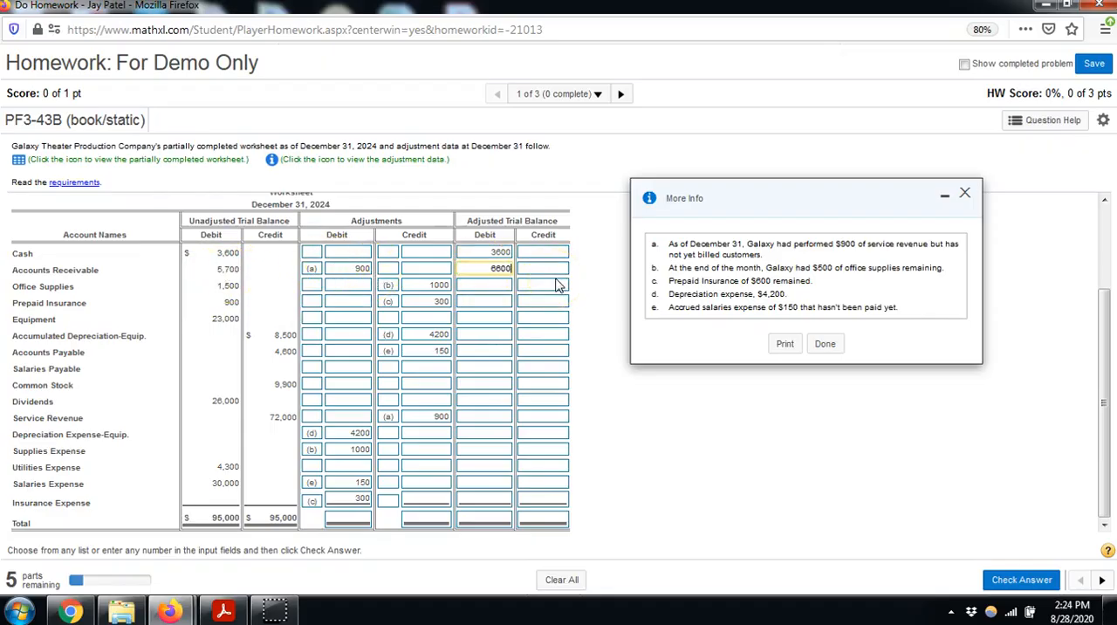
click(227, 288)
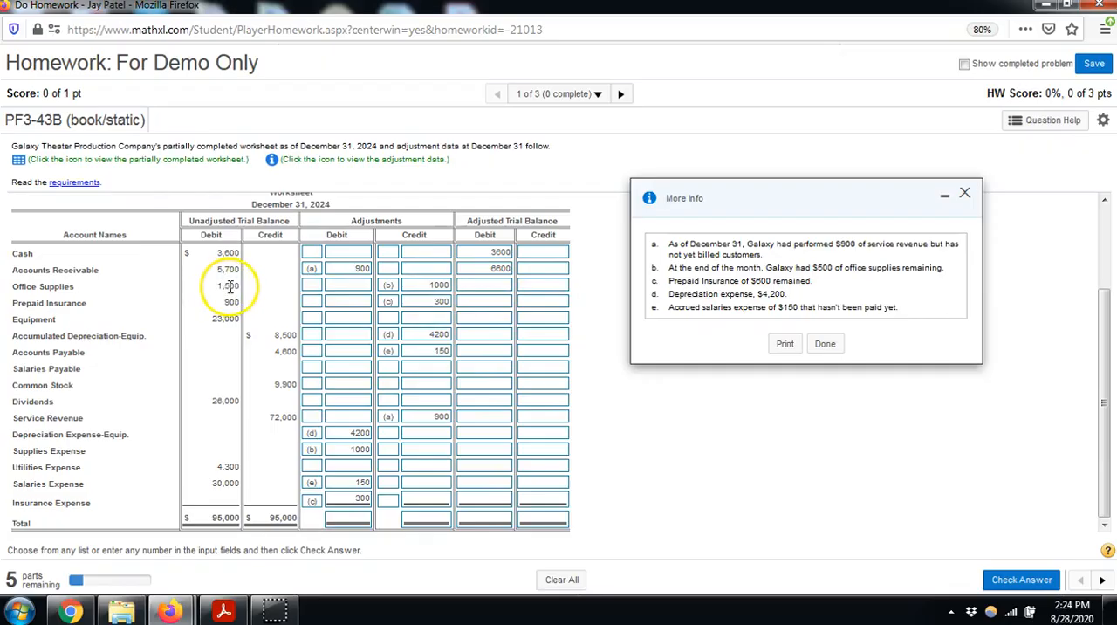
click(408, 297)
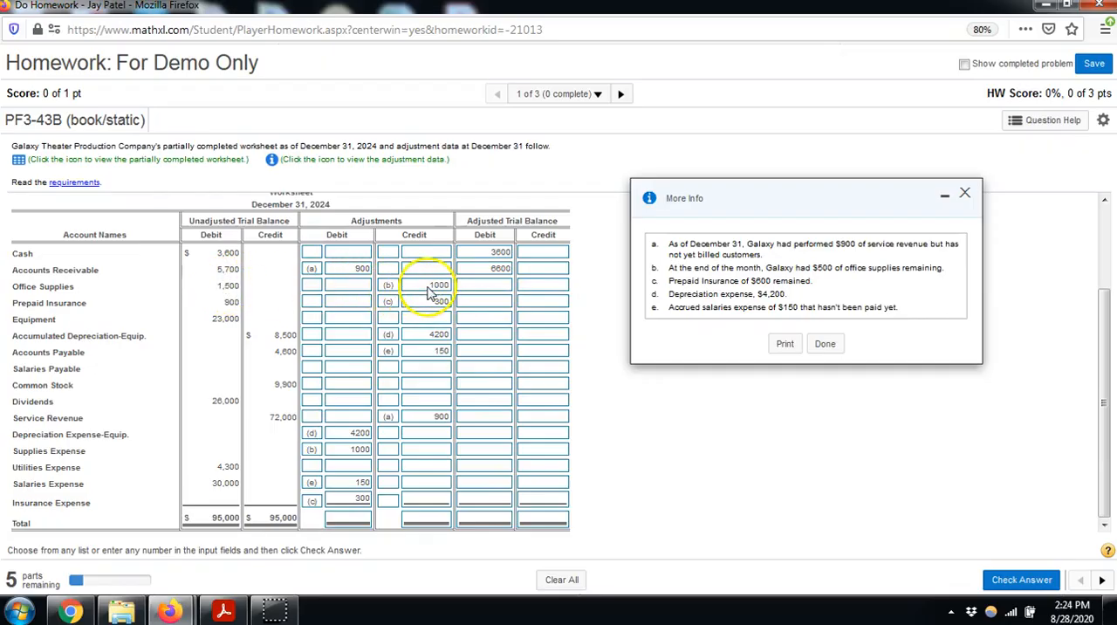
click(481, 285)
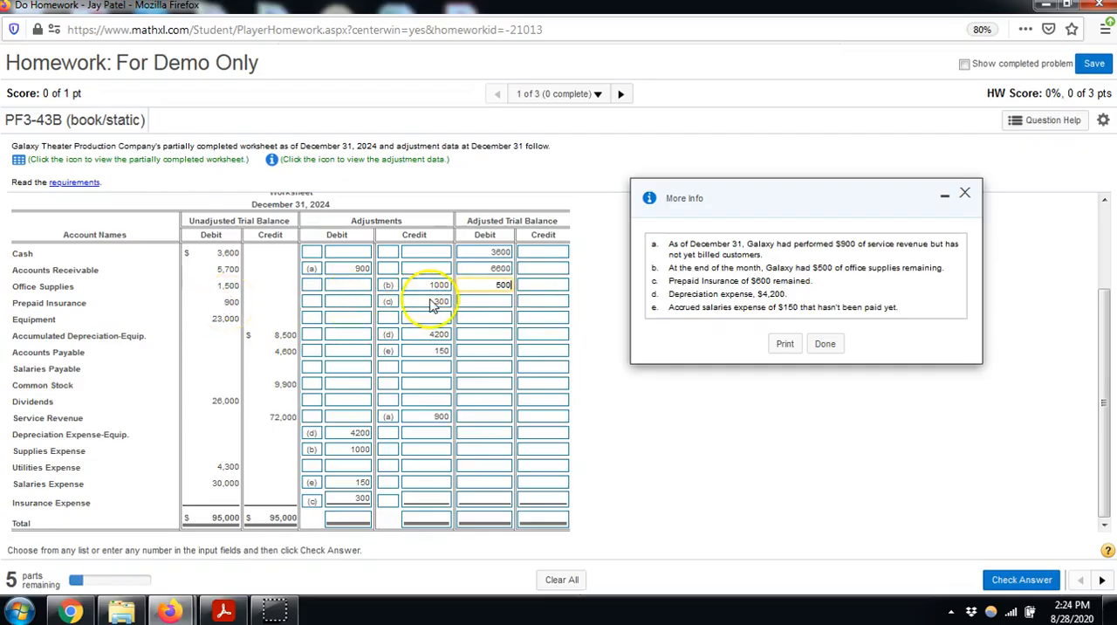
click(485, 302)
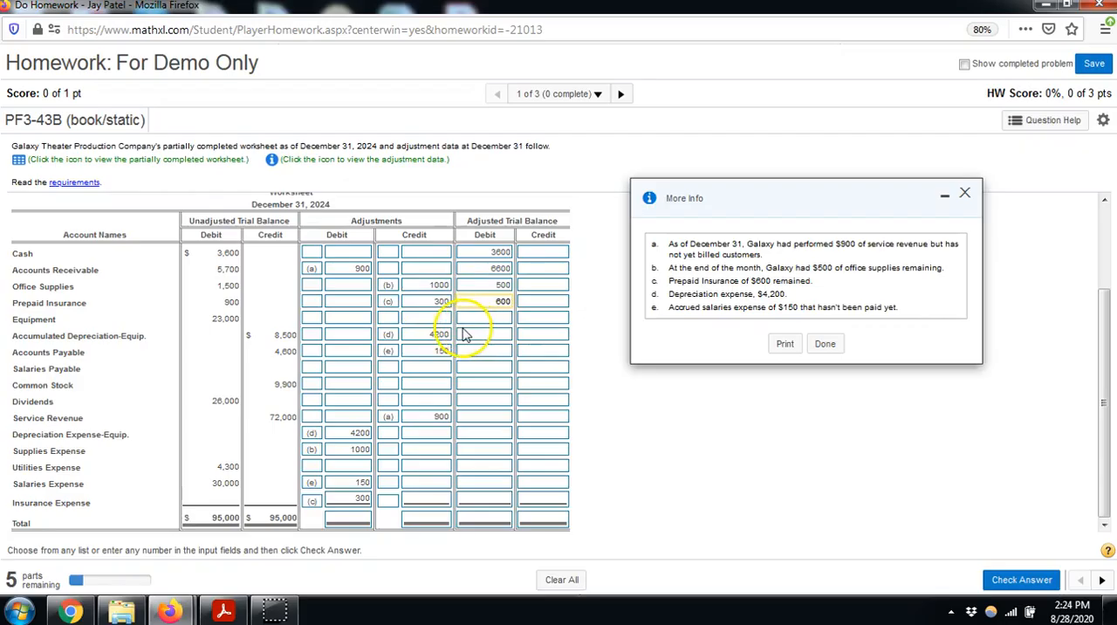
Fill in the adjusted trial balance with a debit of 23000 for Equipment and a credit of 12700 for Accumulated Depreciation-Equip
click(479, 321)
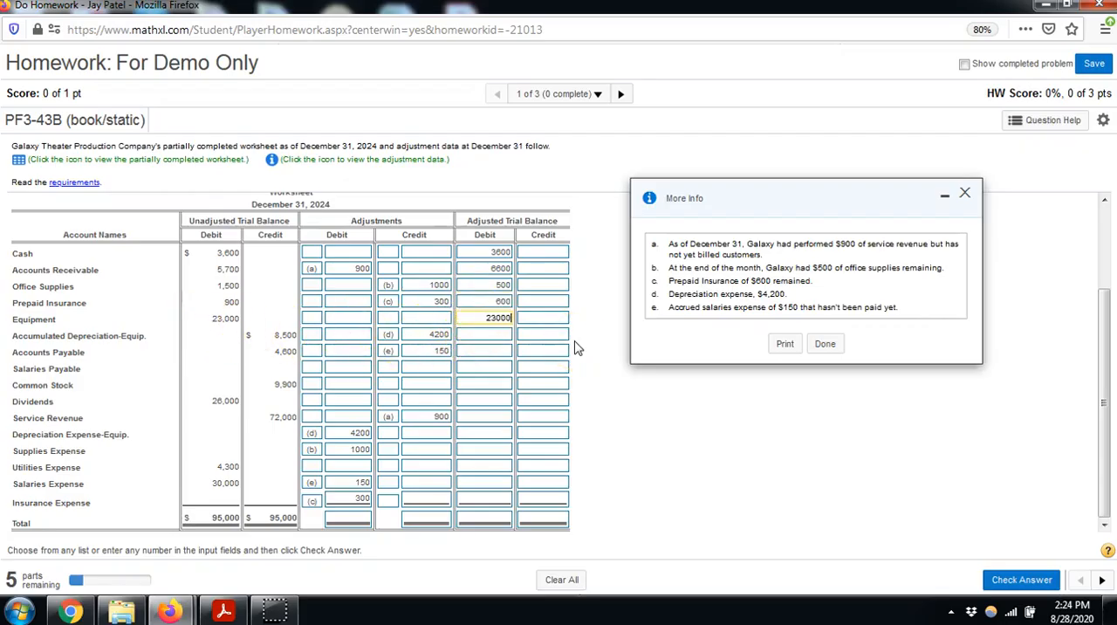
drag(48, 337, 137, 339)
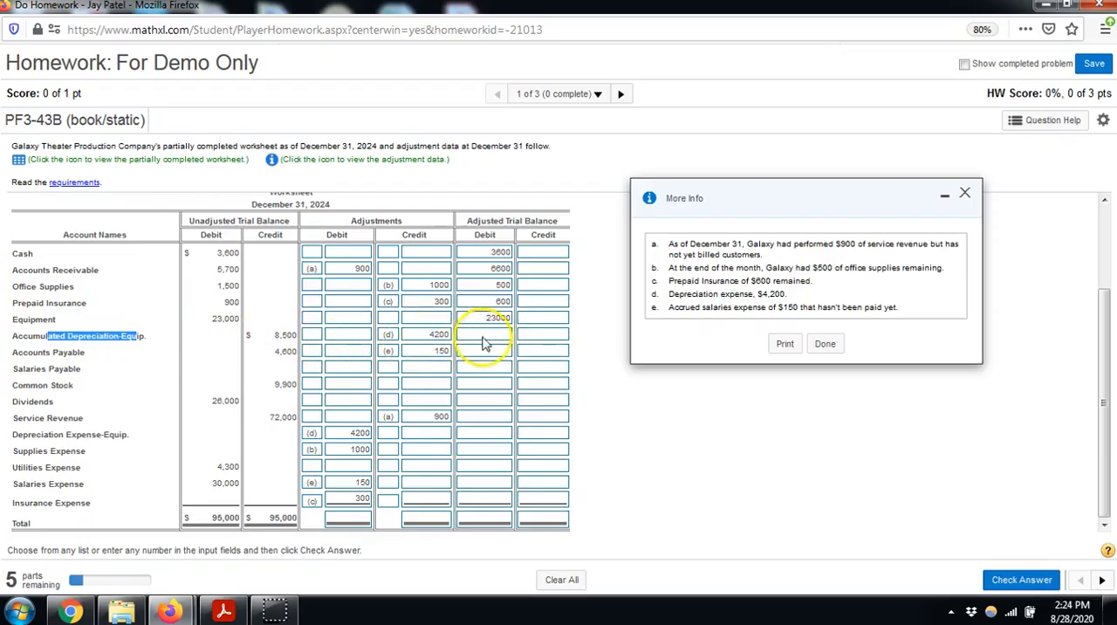
click(542, 336)
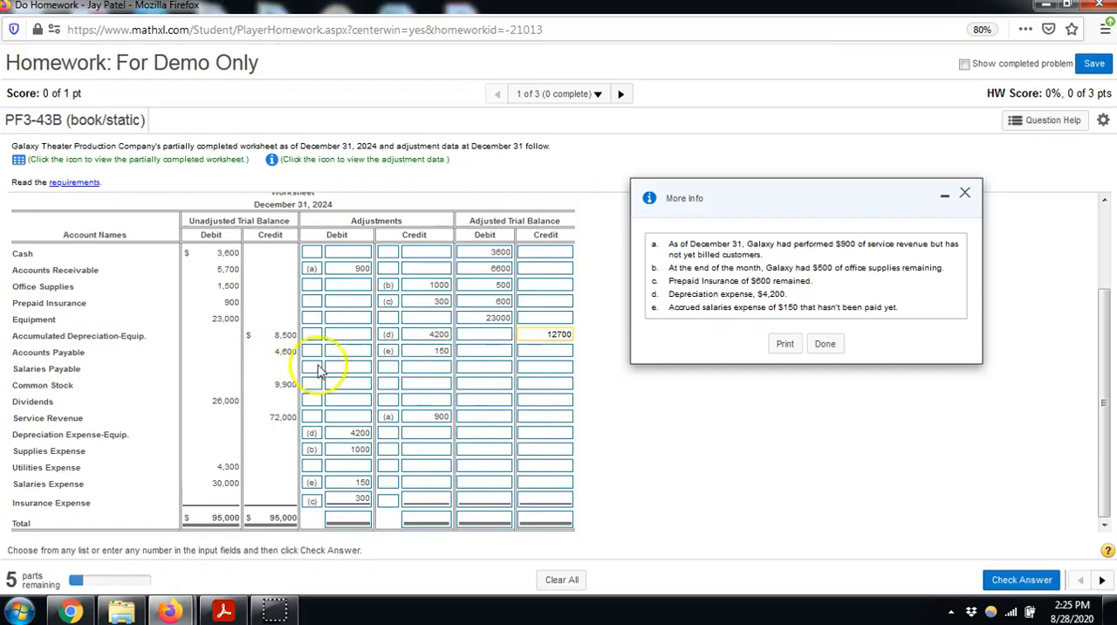
click(275, 360)
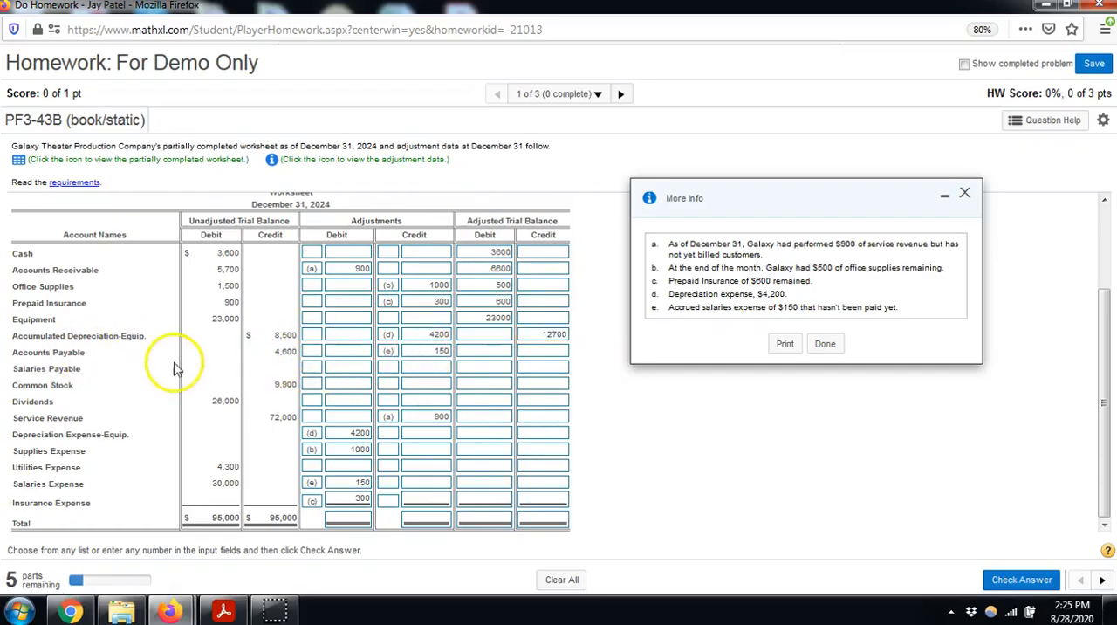
Correct adjustment (e) by clearing its credit entry from Accounts Payable and entering it as a 150 credit to Salaries Payable
click(546, 350)
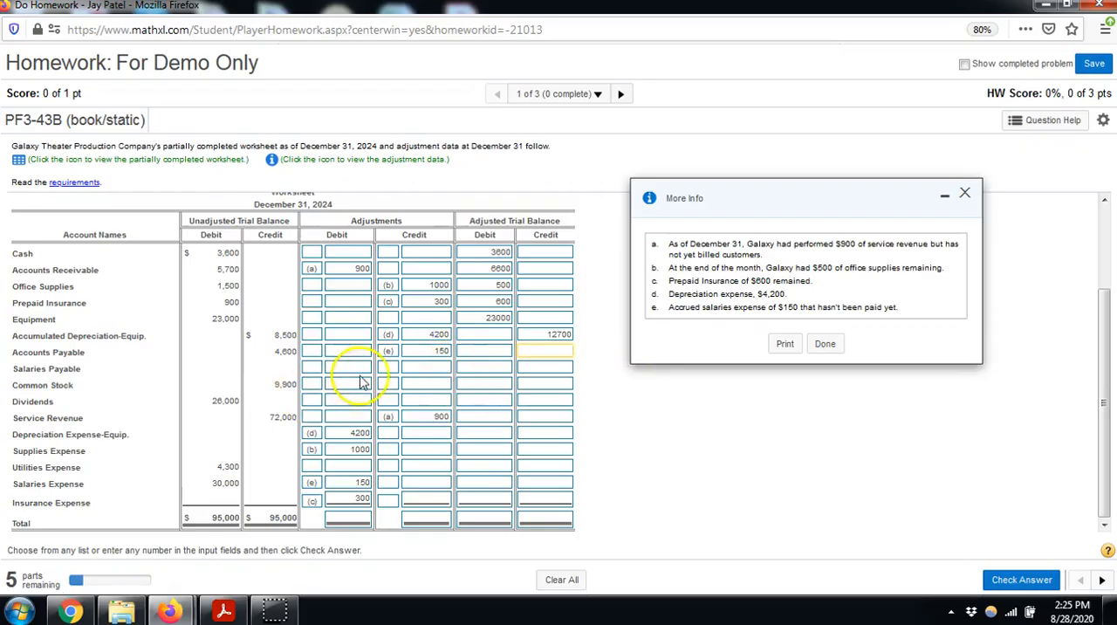
click(390, 350)
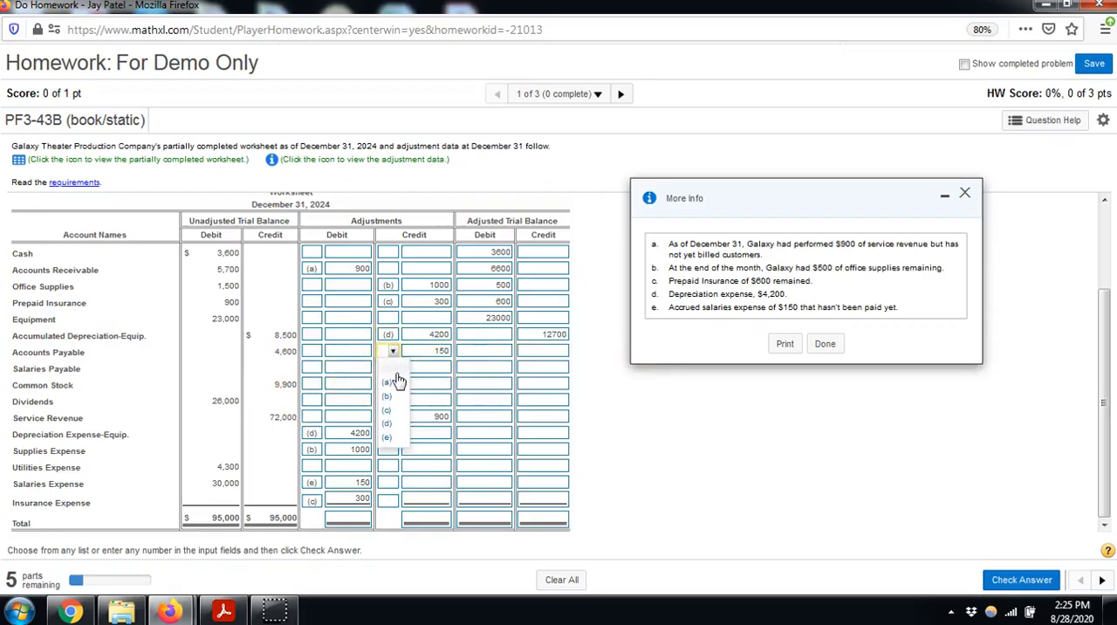
click(397, 381)
click(447, 350)
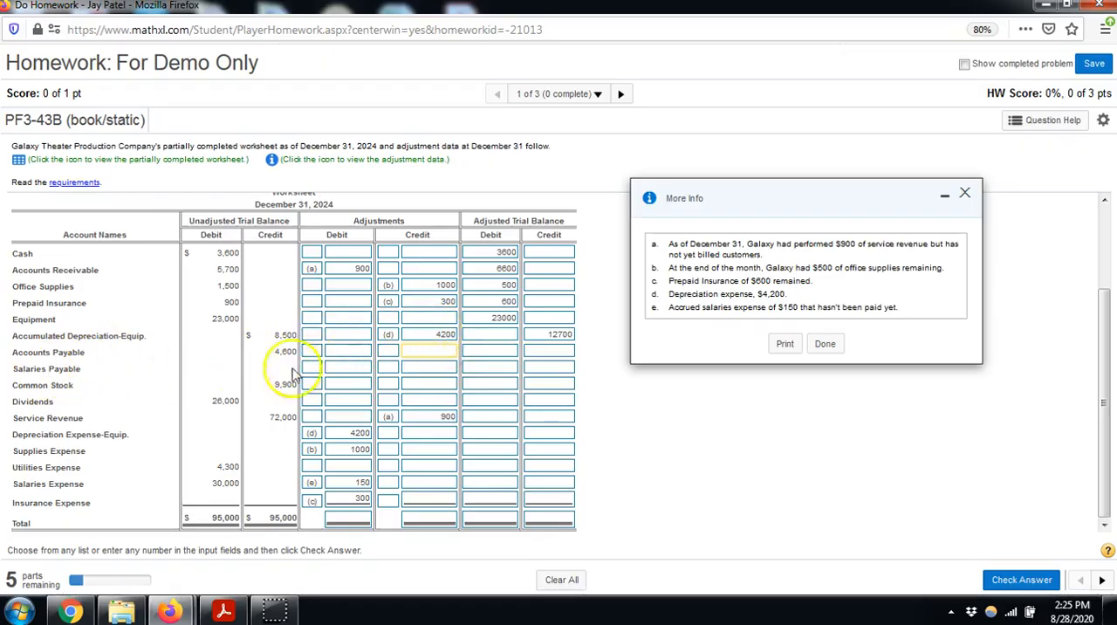
click(389, 367)
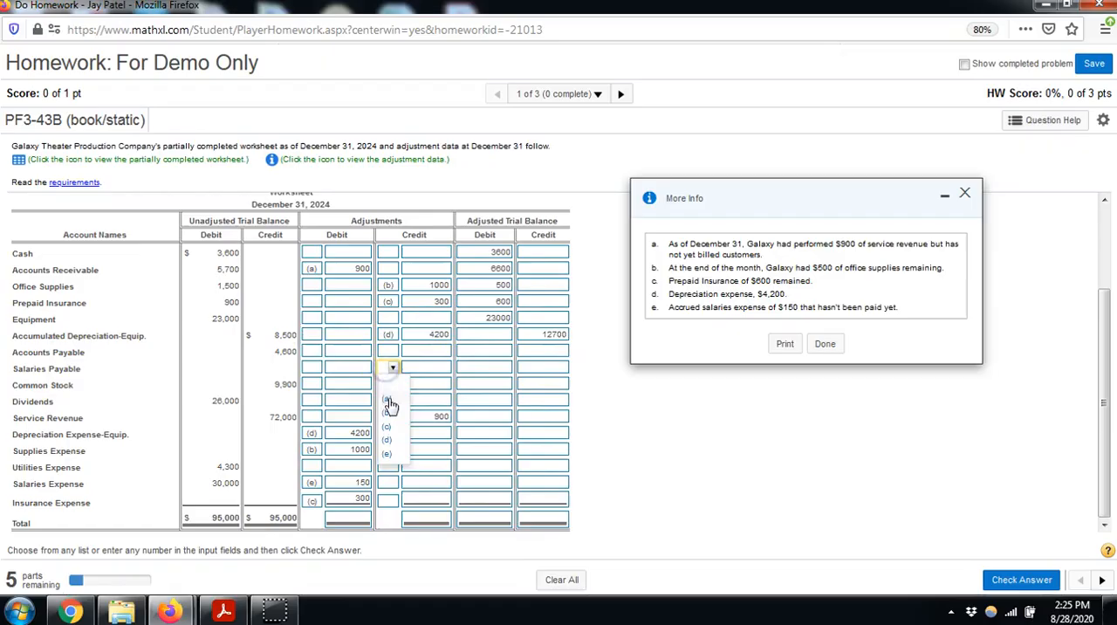
click(389, 455)
click(430, 366)
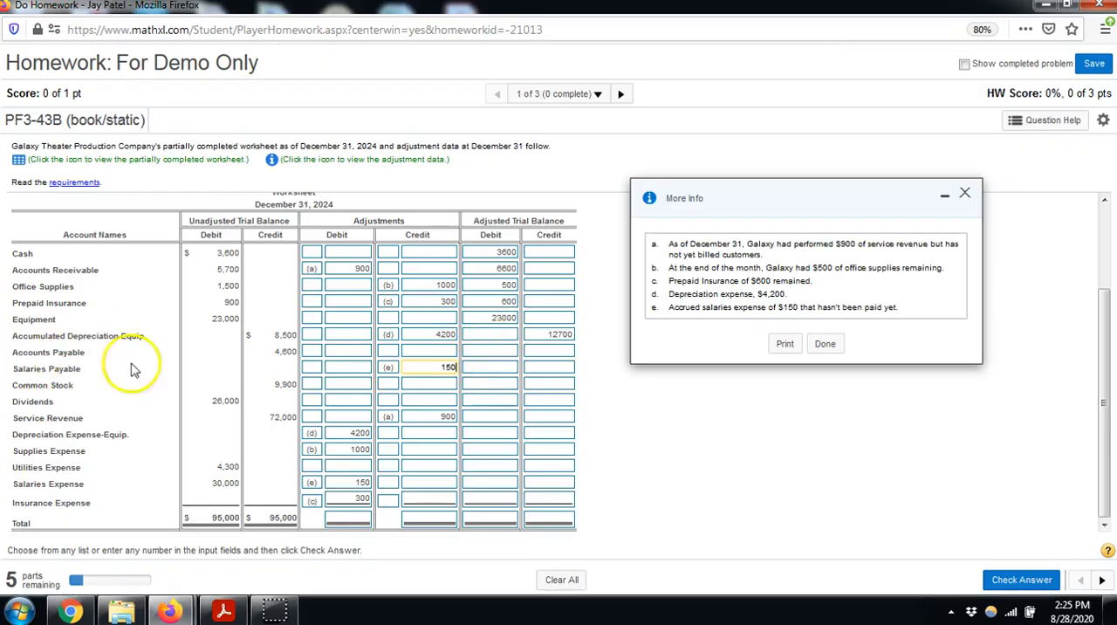
Fill in the adjusted trial balance: credit Accounts Payable 4600, Salaries Payable 150, Common Stock 9900 and Service Revenue 72900; debit Dividends 26000
click(555, 351)
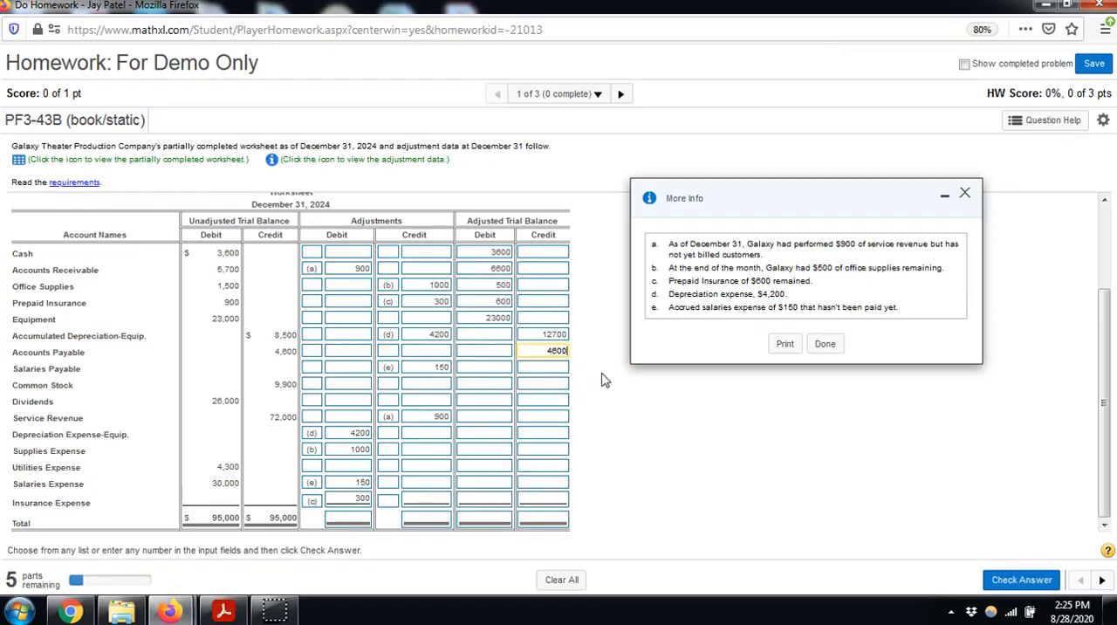
click(538, 369)
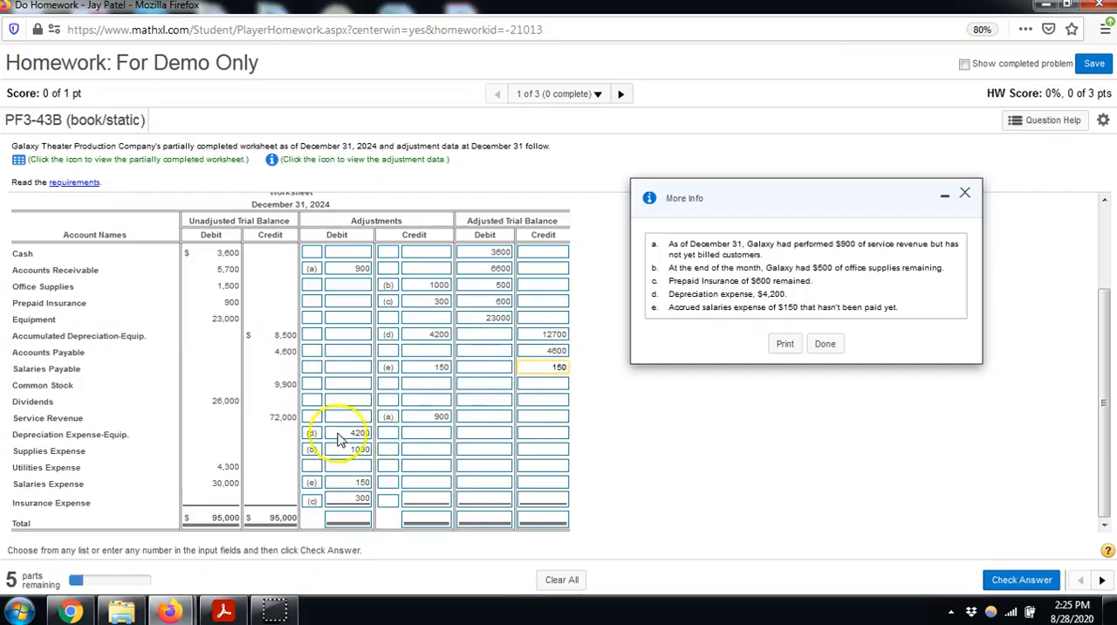
click(555, 385)
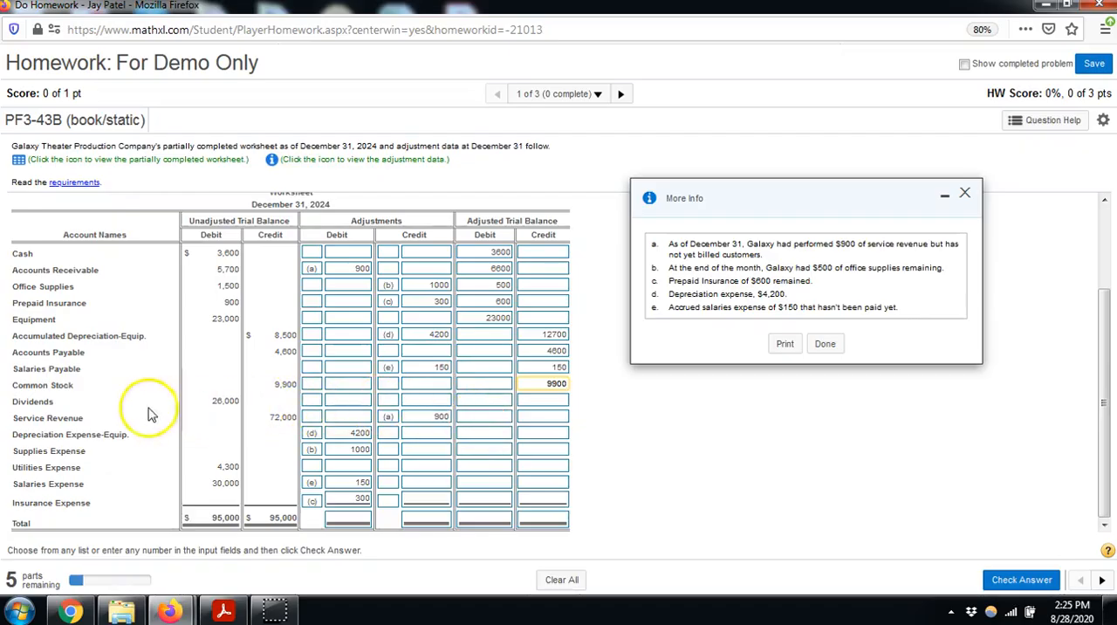
click(472, 403)
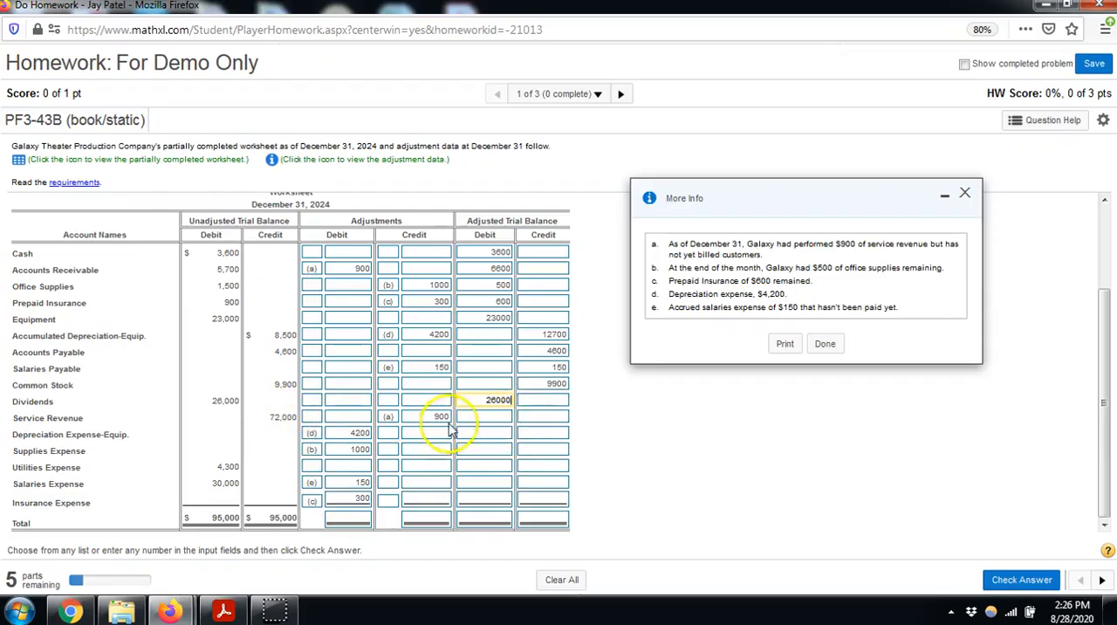
click(548, 420)
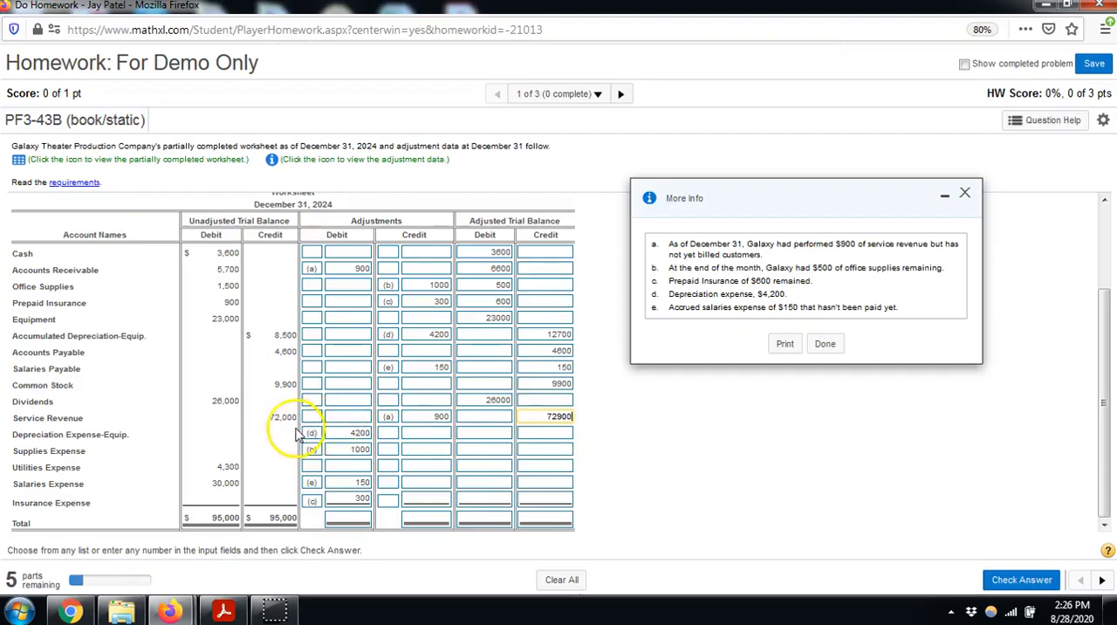
Enter the adjusted trial balance expense debits: Depreciation Expense-Equip. 4200, Supplies 1000, Utilities 4300, Salaries 30150 and Insurance 300
click(539, 435)
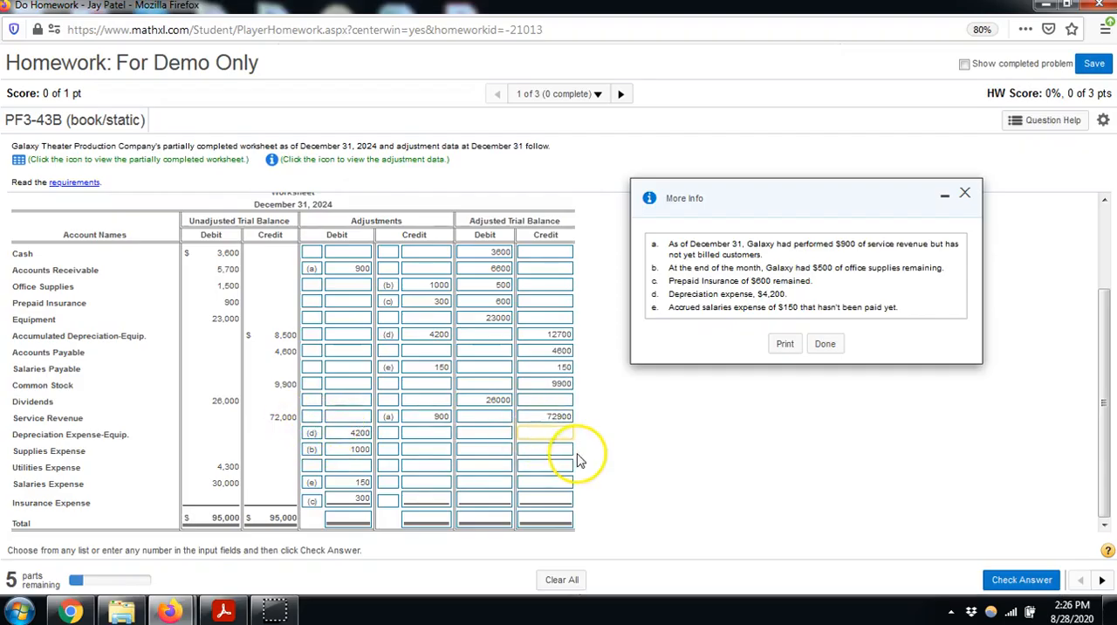
click(494, 434)
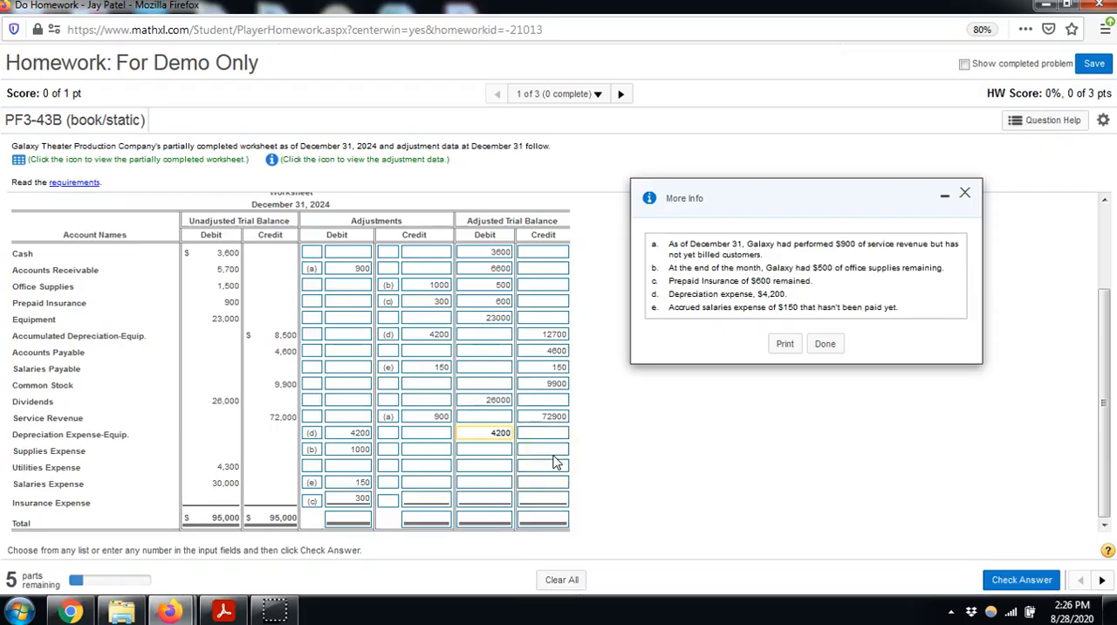
click(491, 449)
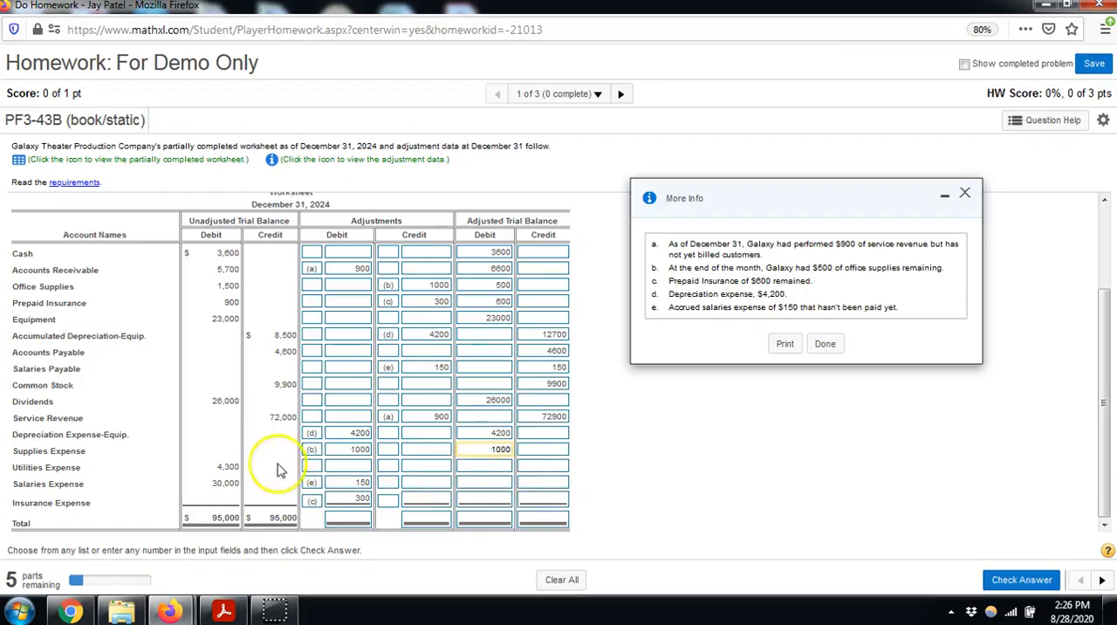
click(480, 465)
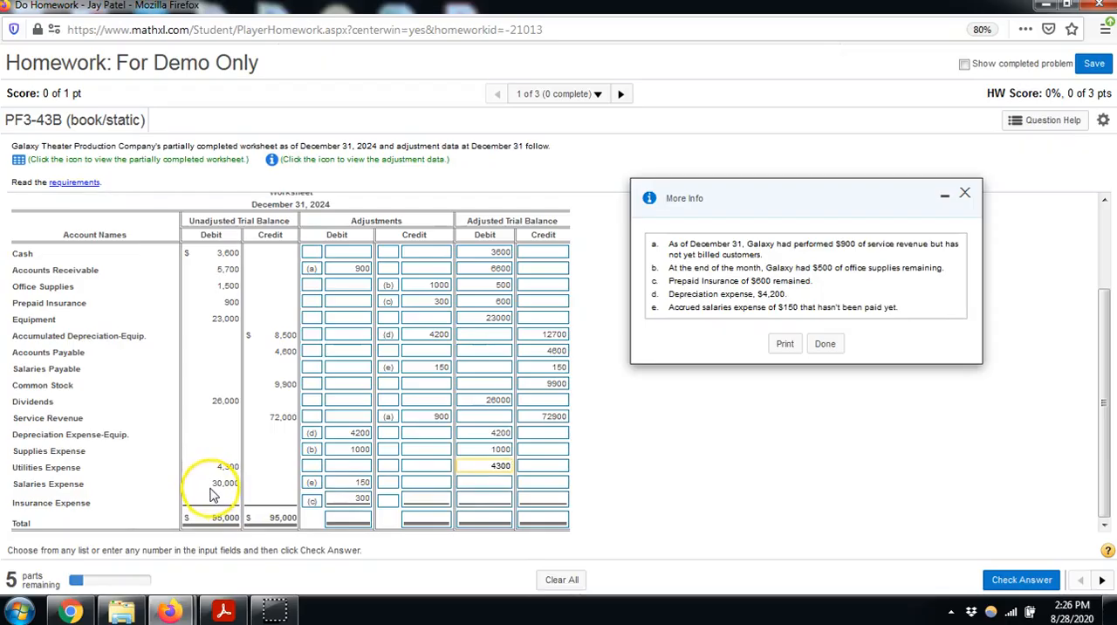
click(482, 485)
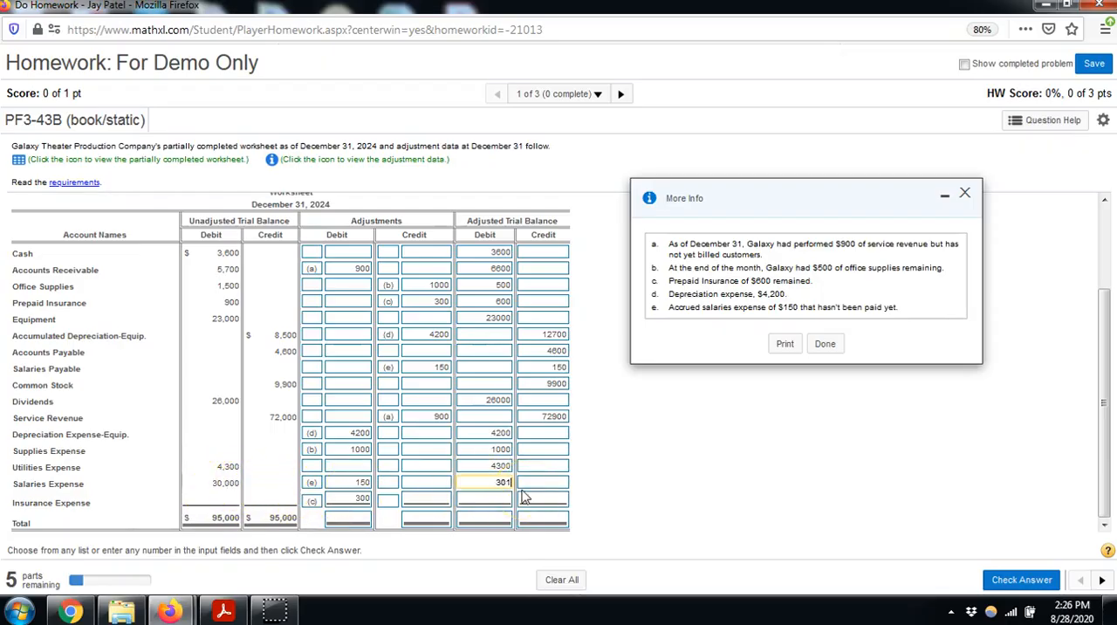
click(475, 502)
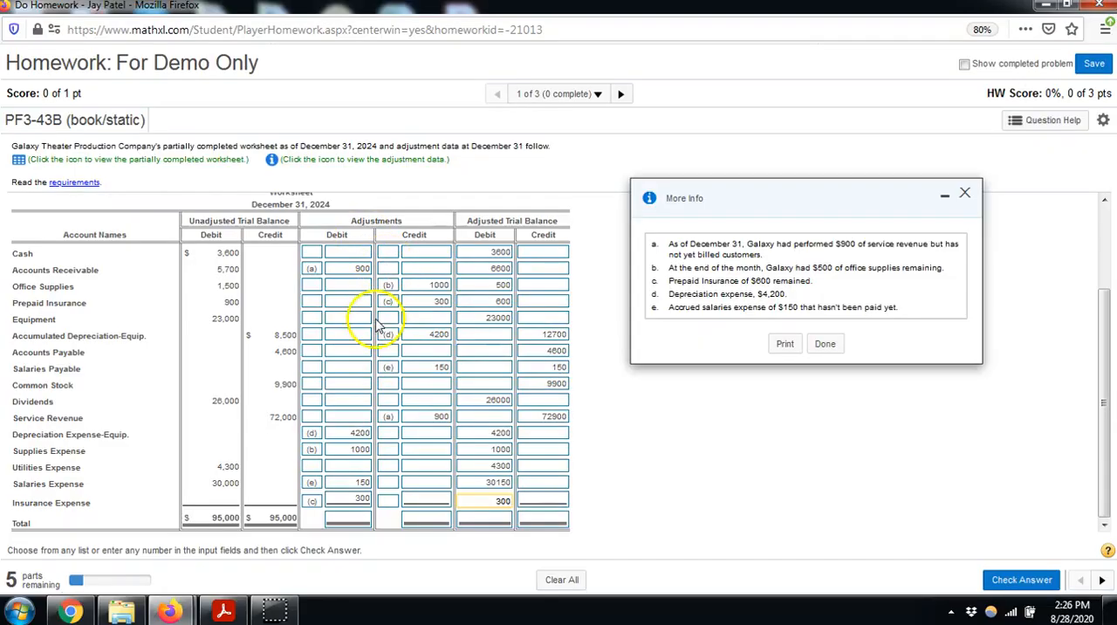
Enter the worksheet totals: 6550 for both adjustments columns and 100250 for both adjusted trial balance columns
click(353, 520)
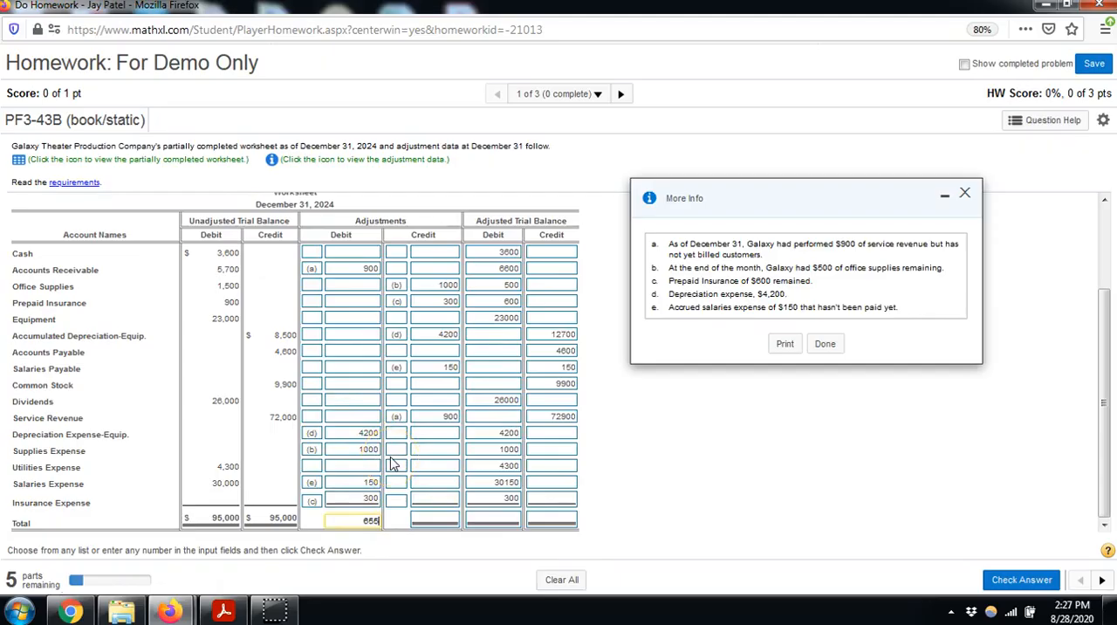
text(6550)
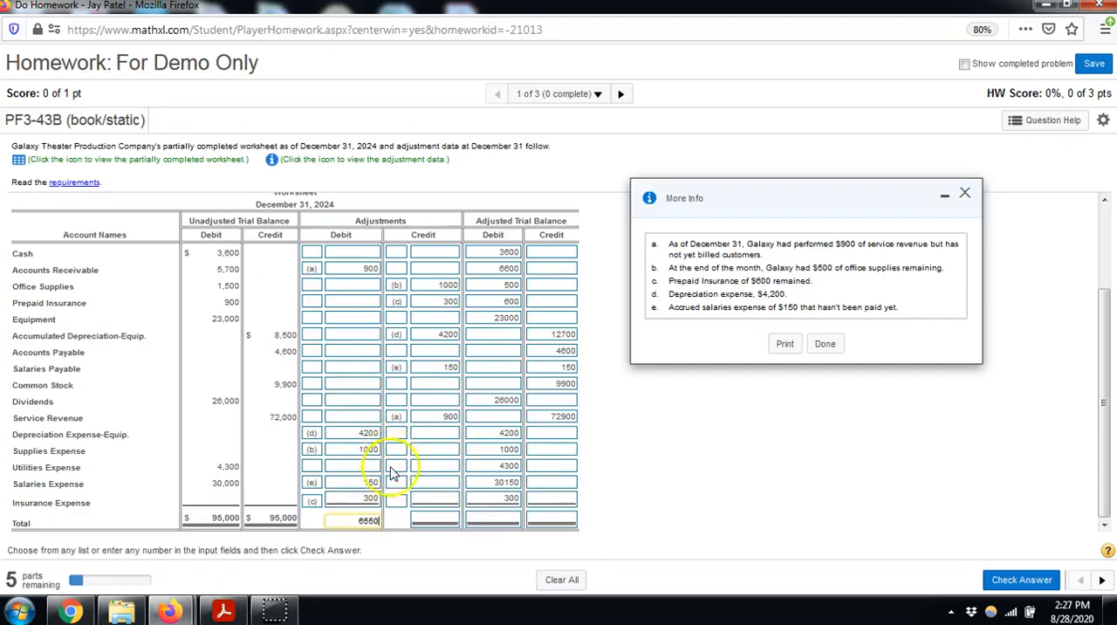
click(434, 521)
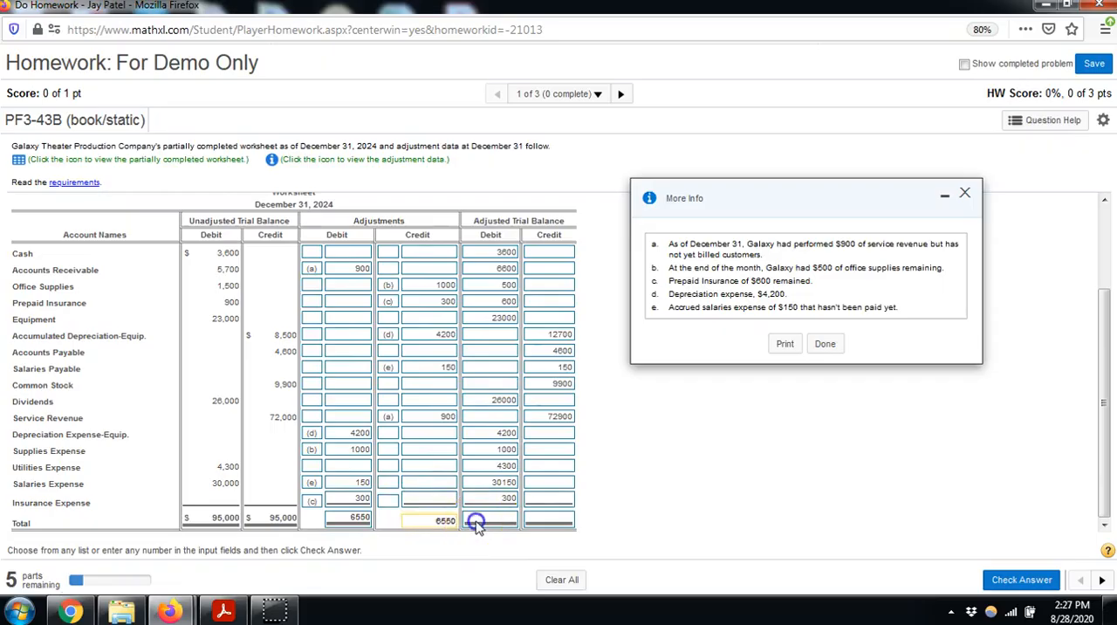
click(504, 523)
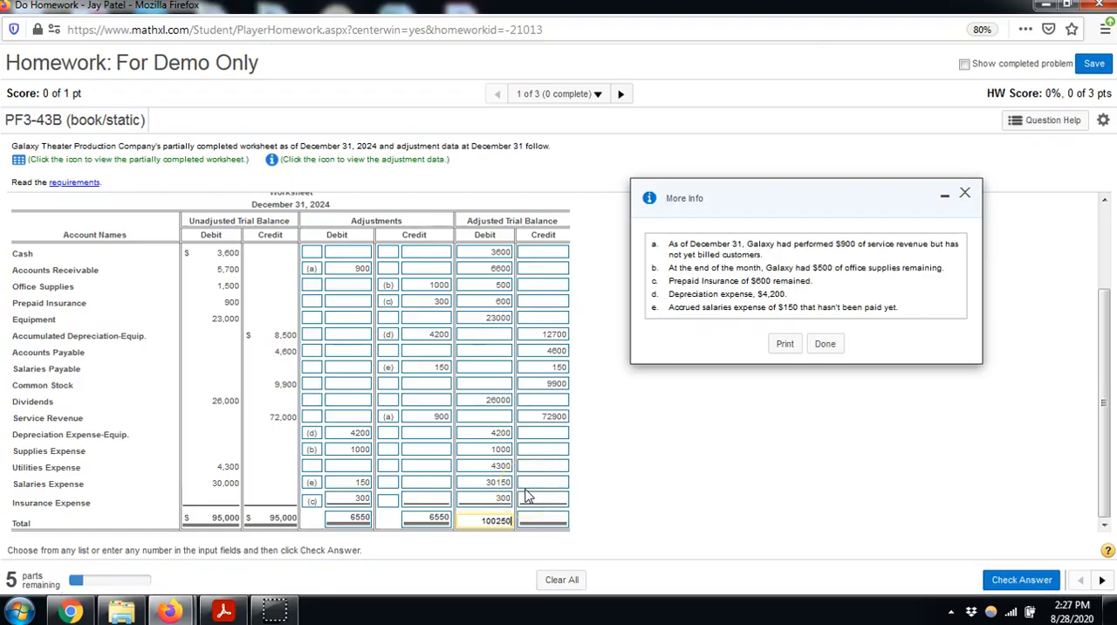
click(536, 520)
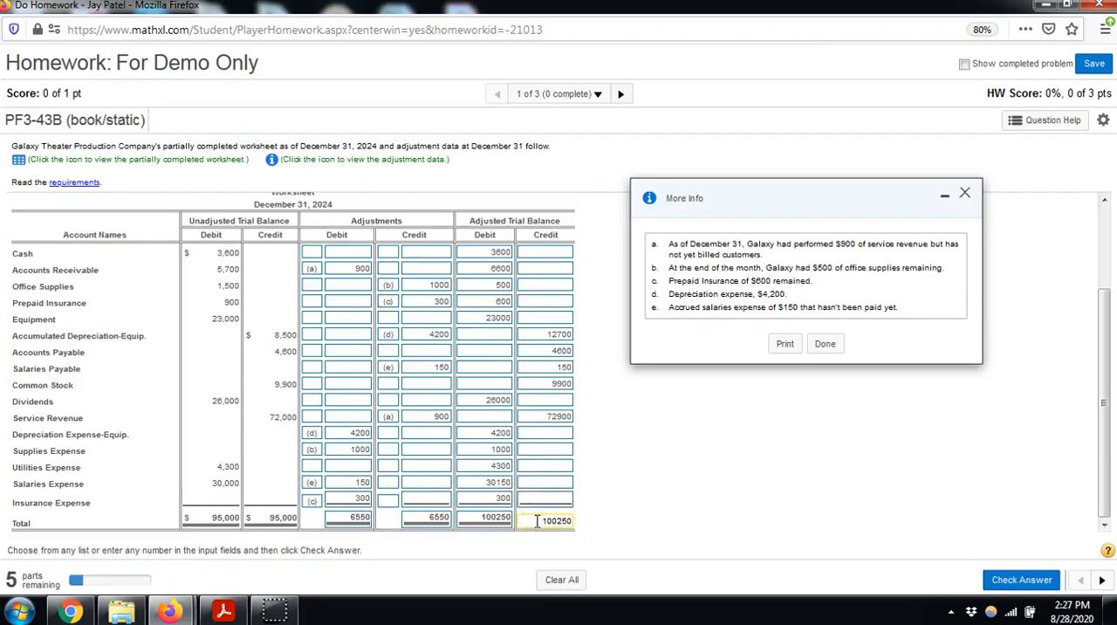
Submit the completed worksheet for checking and continue to Requirement 2
click(657, 493)
click(550, 484)
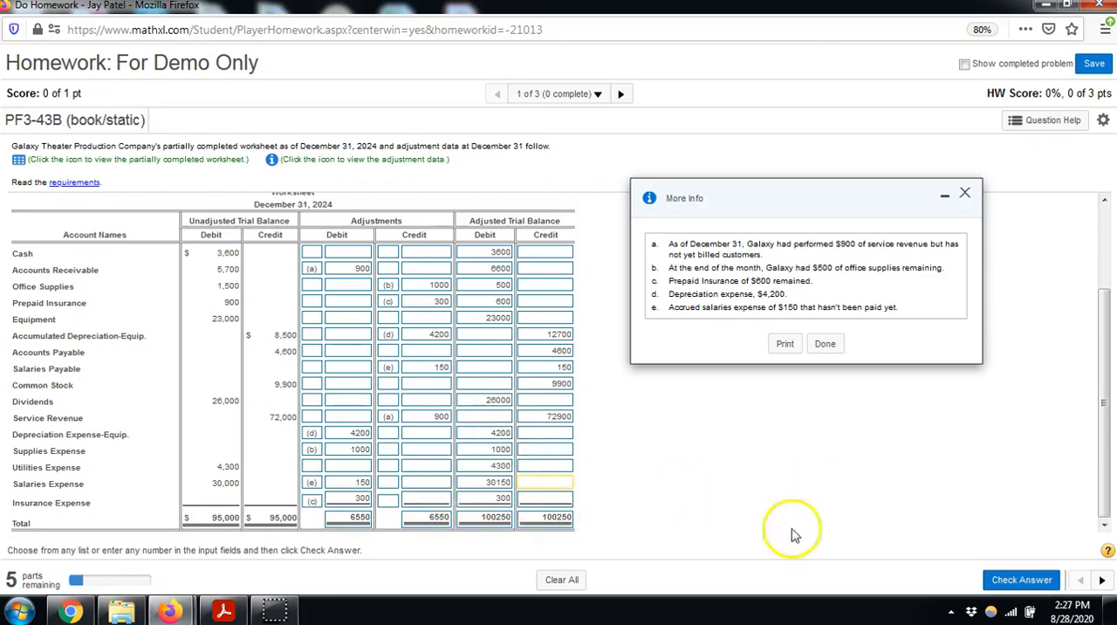
click(1004, 582)
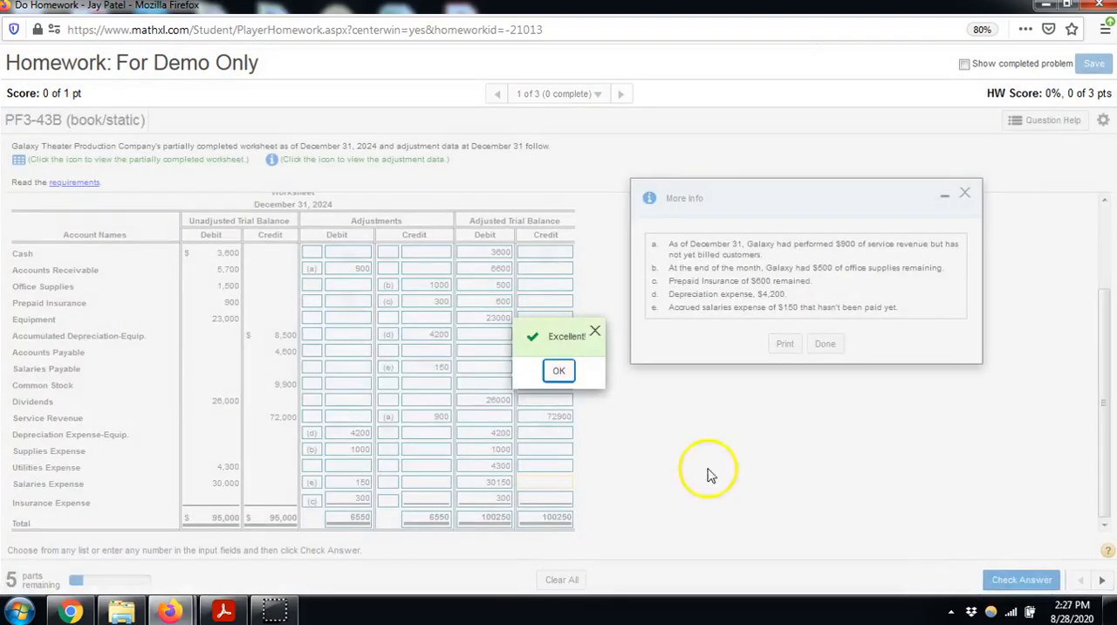
click(557, 374)
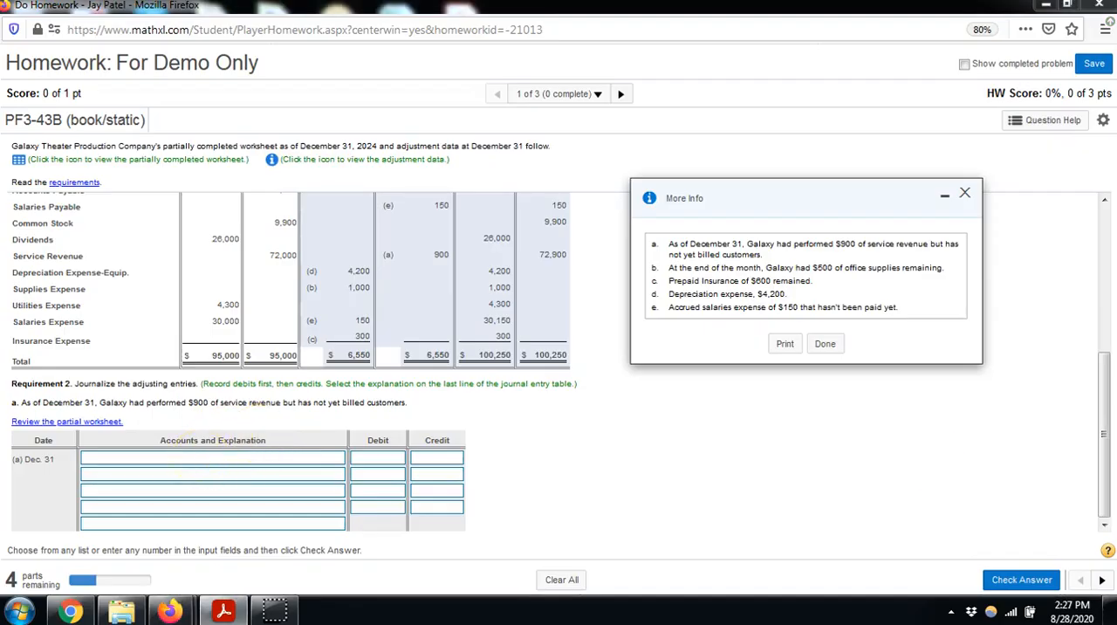
Enter journal entry (a) for December 31: debit Accounts Receivable 900 and credit Service Revenue 900
click(191, 462)
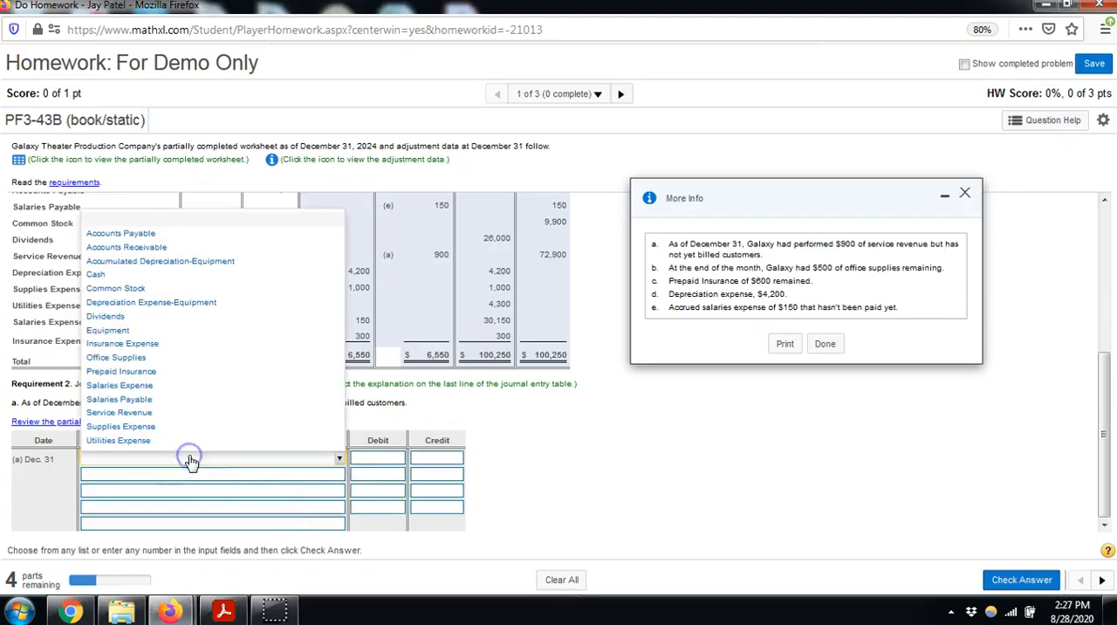
click(262, 249)
click(235, 472)
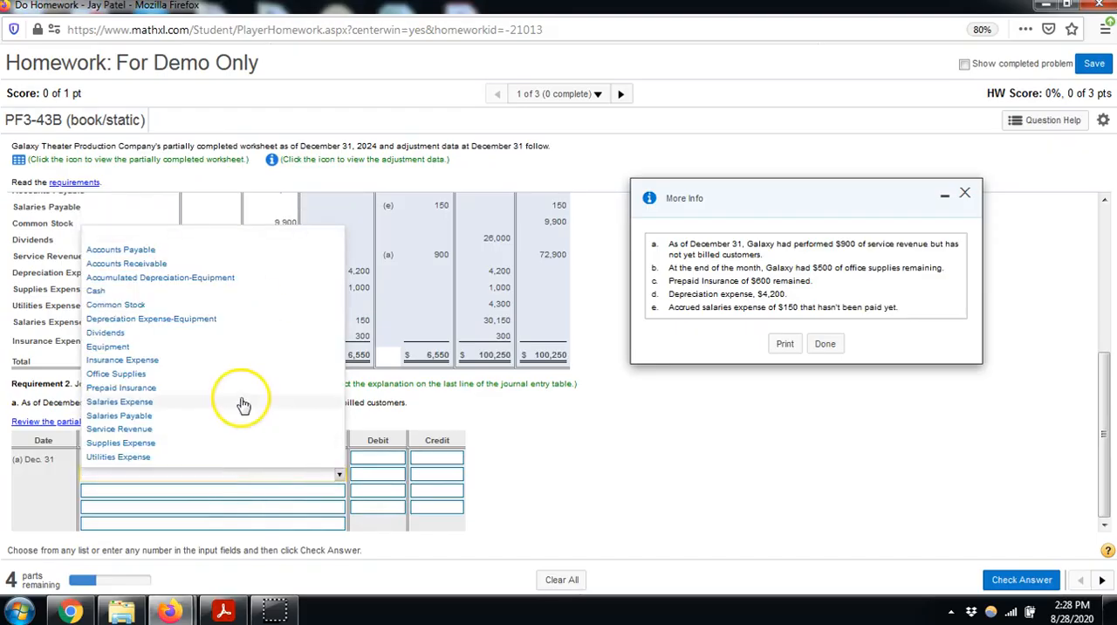
click(238, 430)
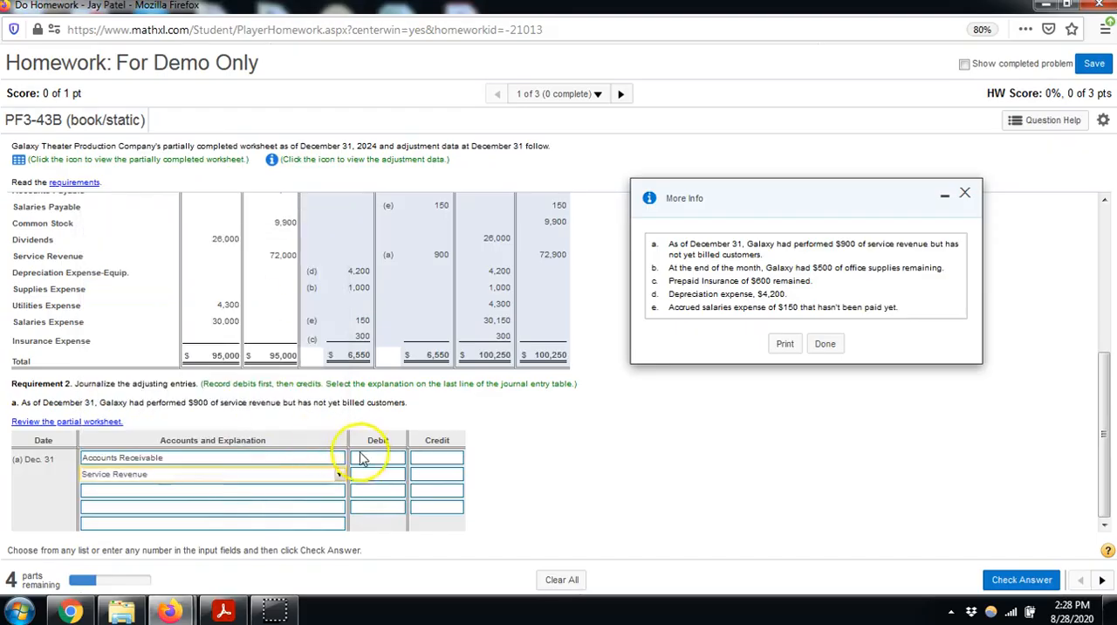
click(402, 456)
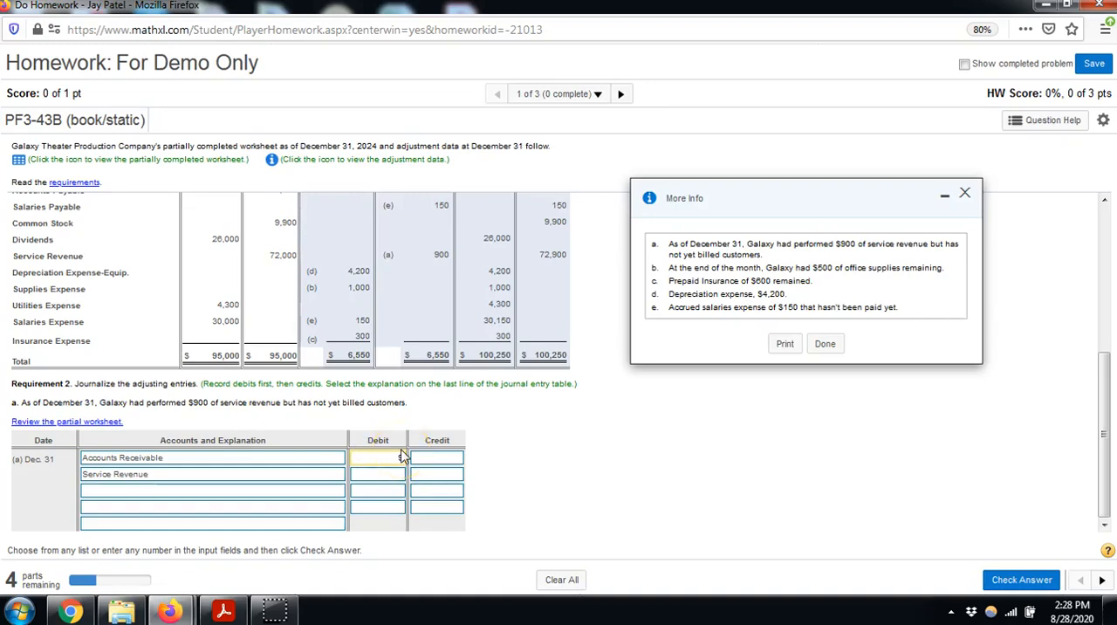
click(447, 472)
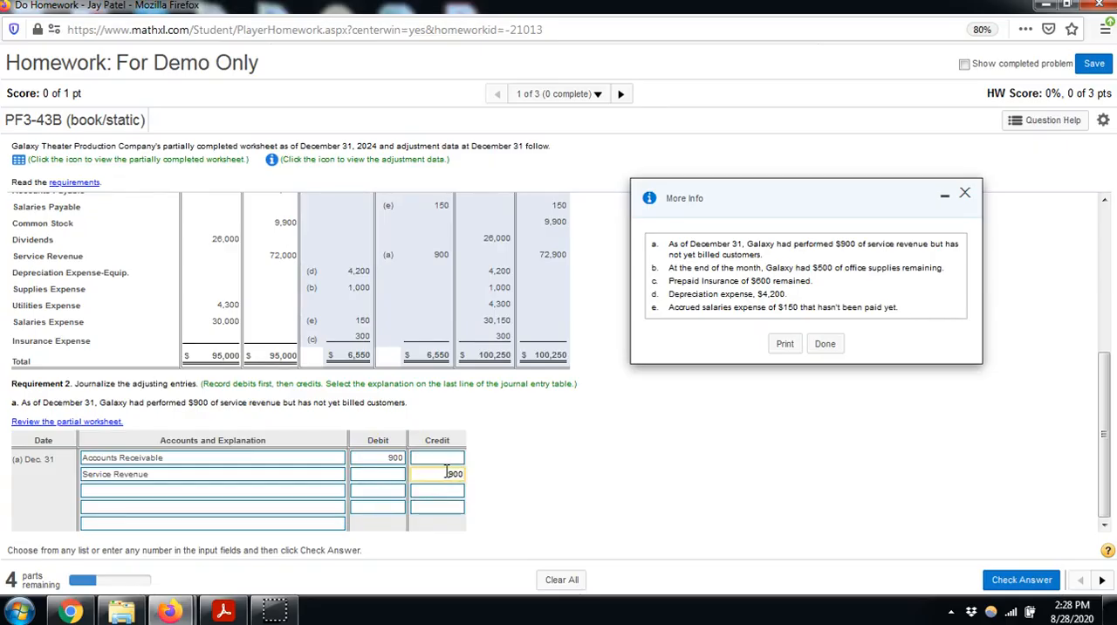
scroll(440, 472, up, 3)
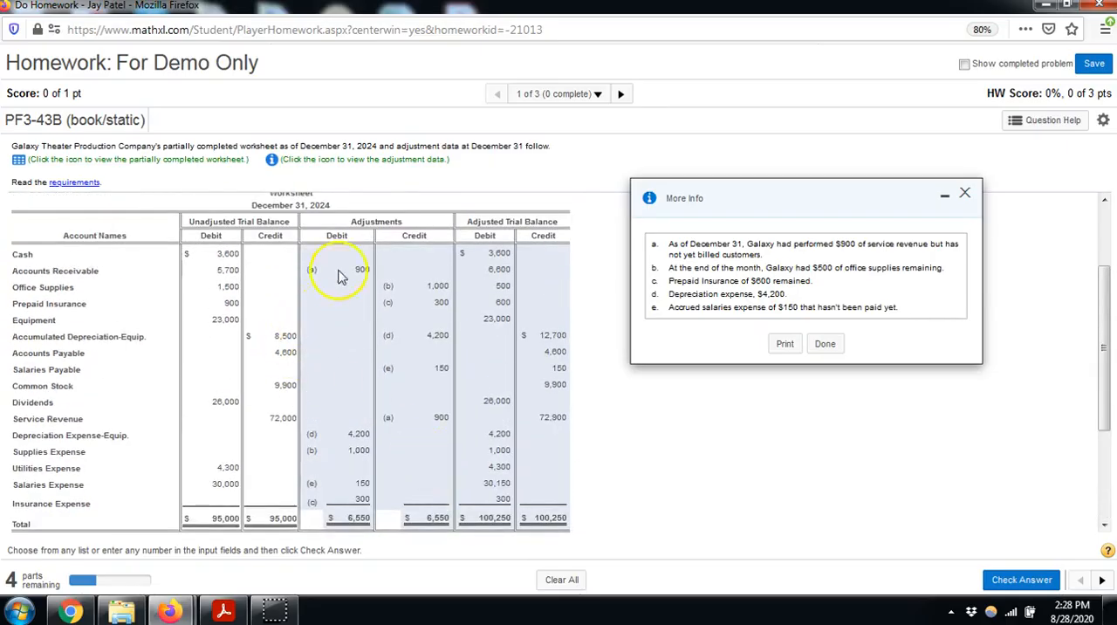
scroll(367, 450, down, 4)
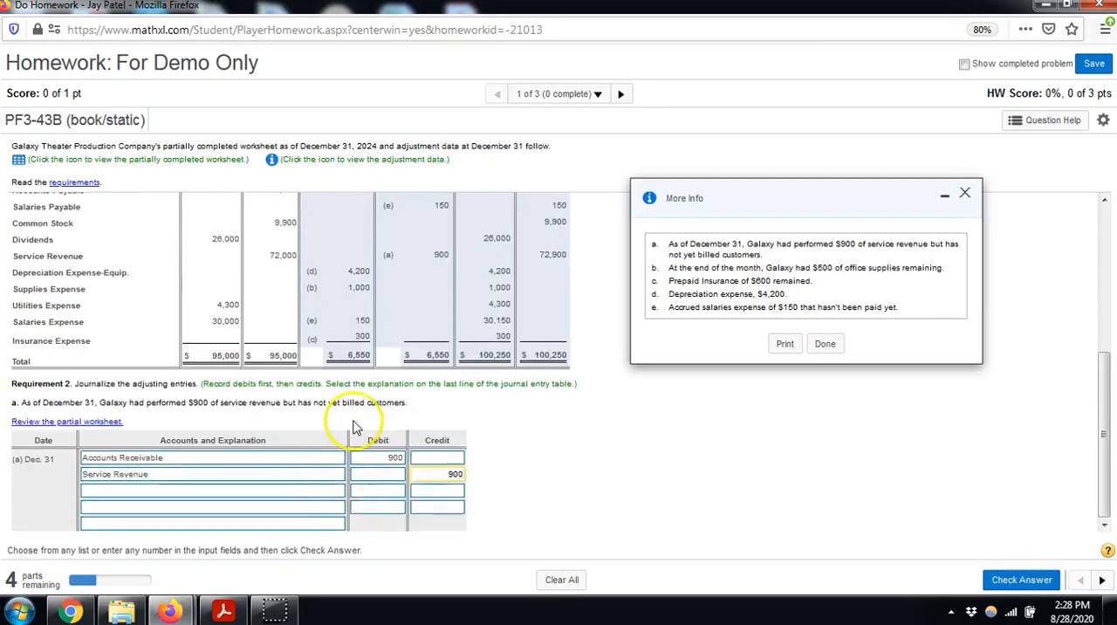
Select "To accrue service revenue." as the explanation for entry (a), check the answer and continue to entry (b)
scroll(358, 402, up, 5)
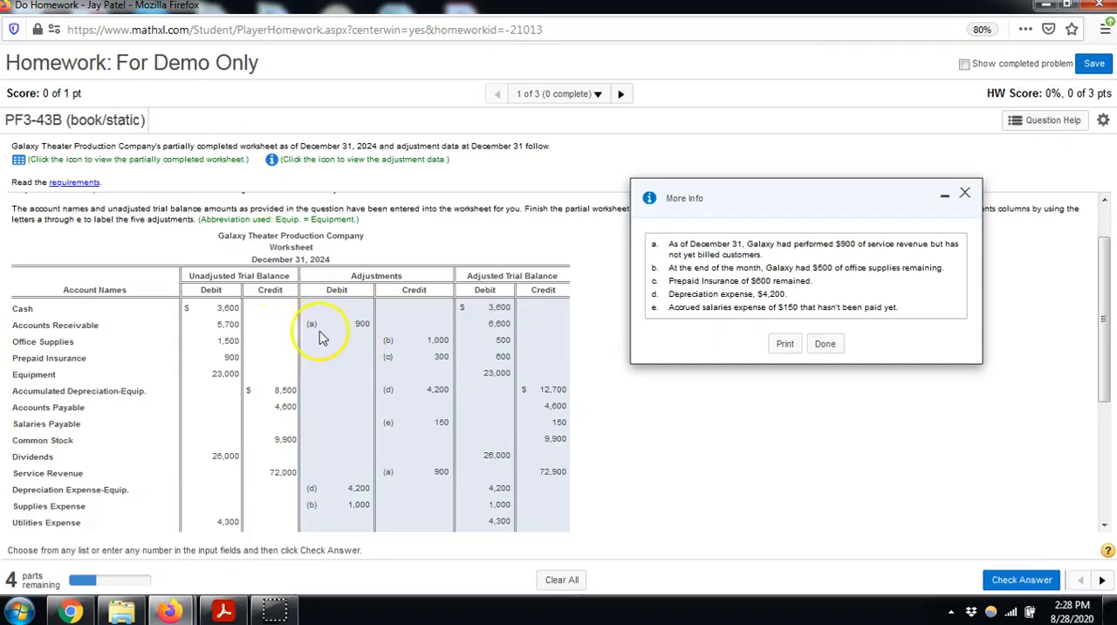
scroll(321, 366, down, 3)
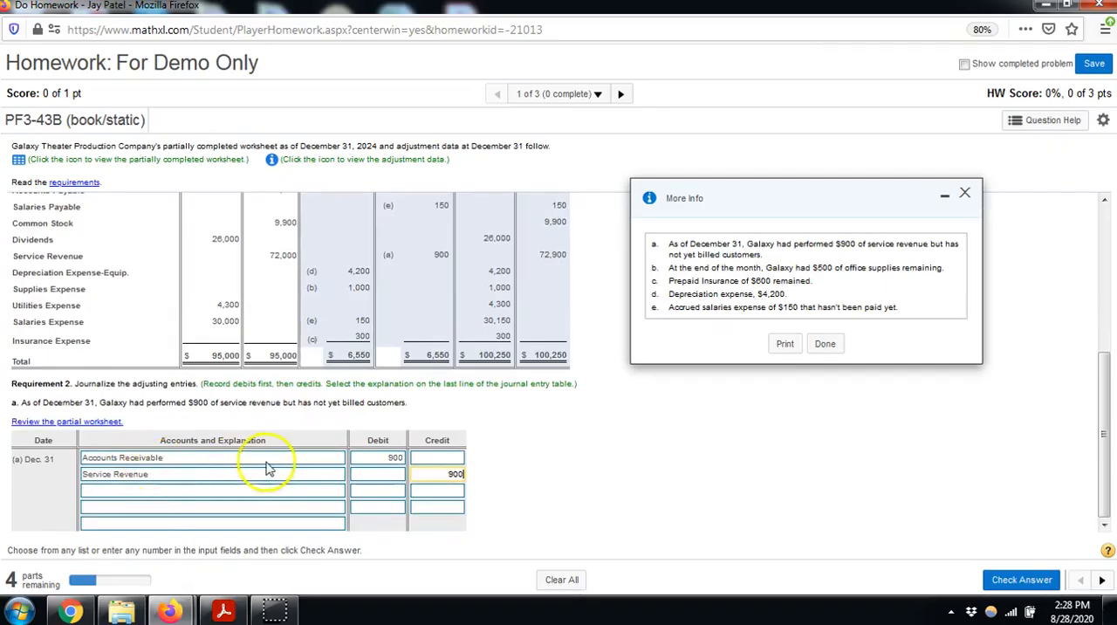
scroll(349, 437, up, 3)
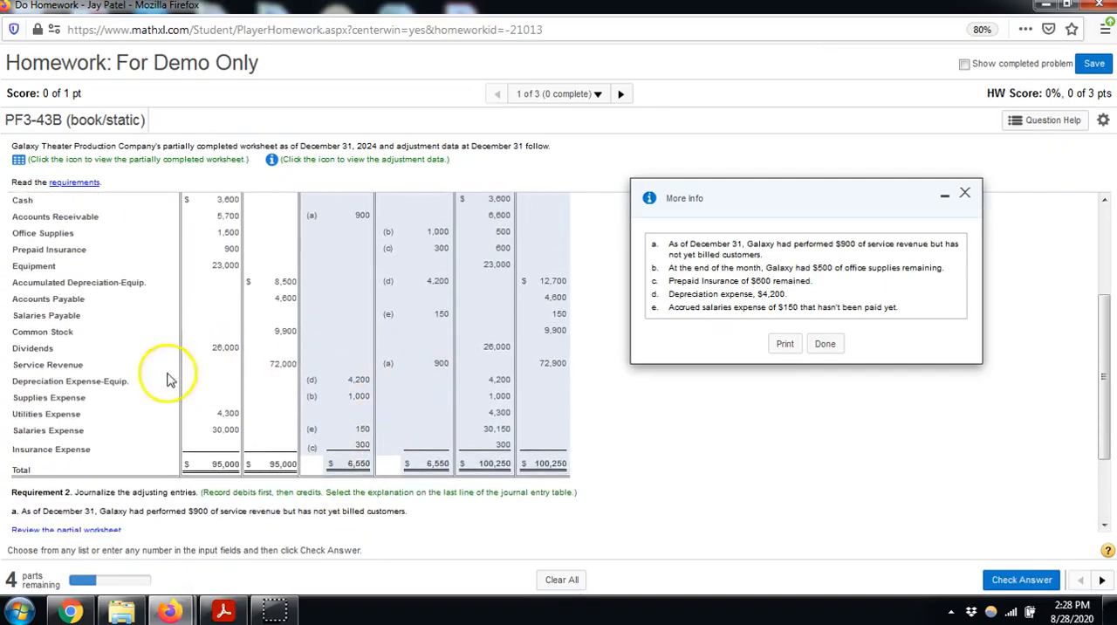
scroll(274, 423, down, 3)
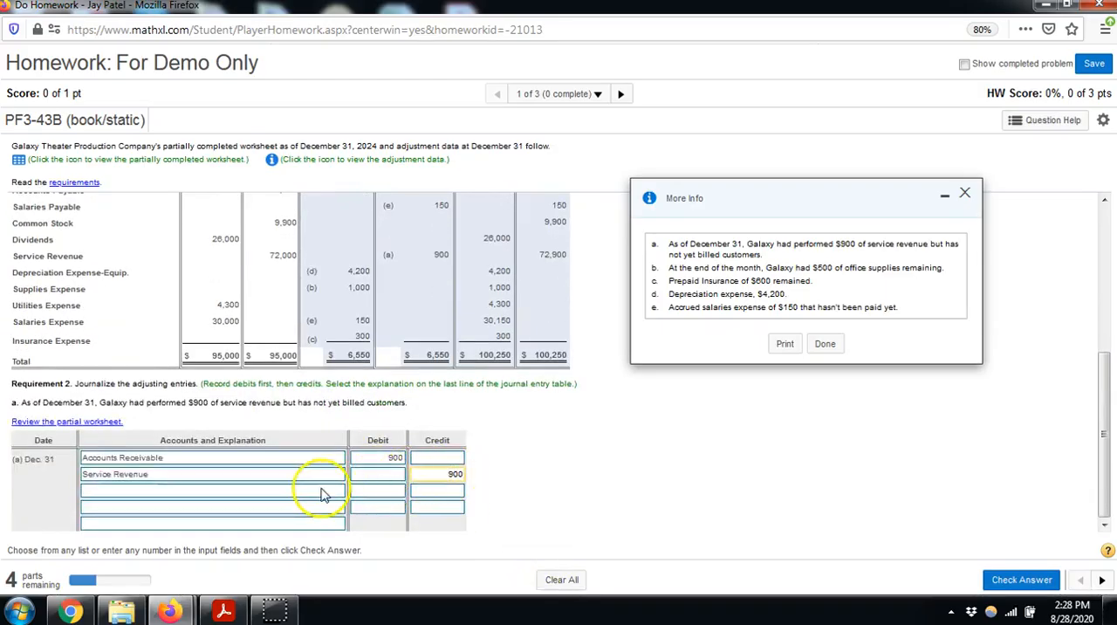
click(317, 527)
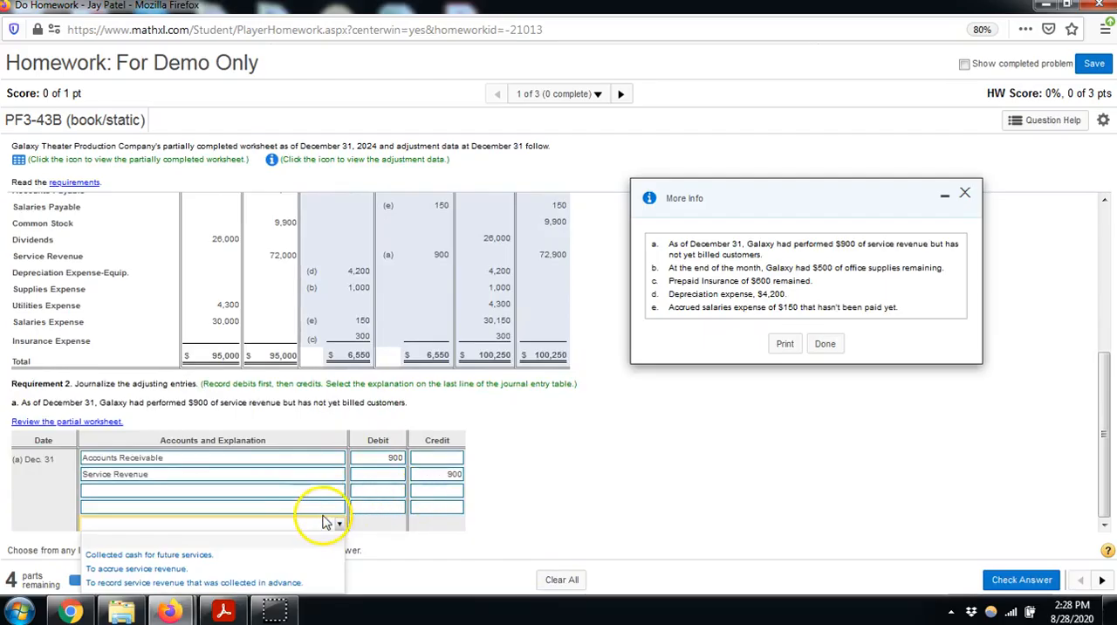
click(510, 510)
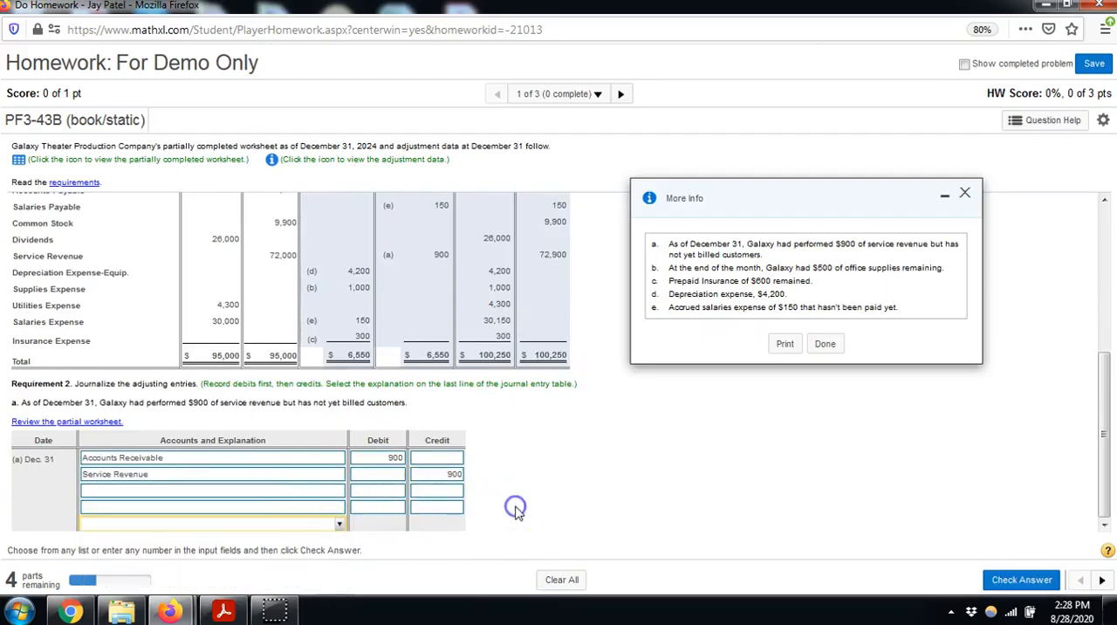
click(307, 527)
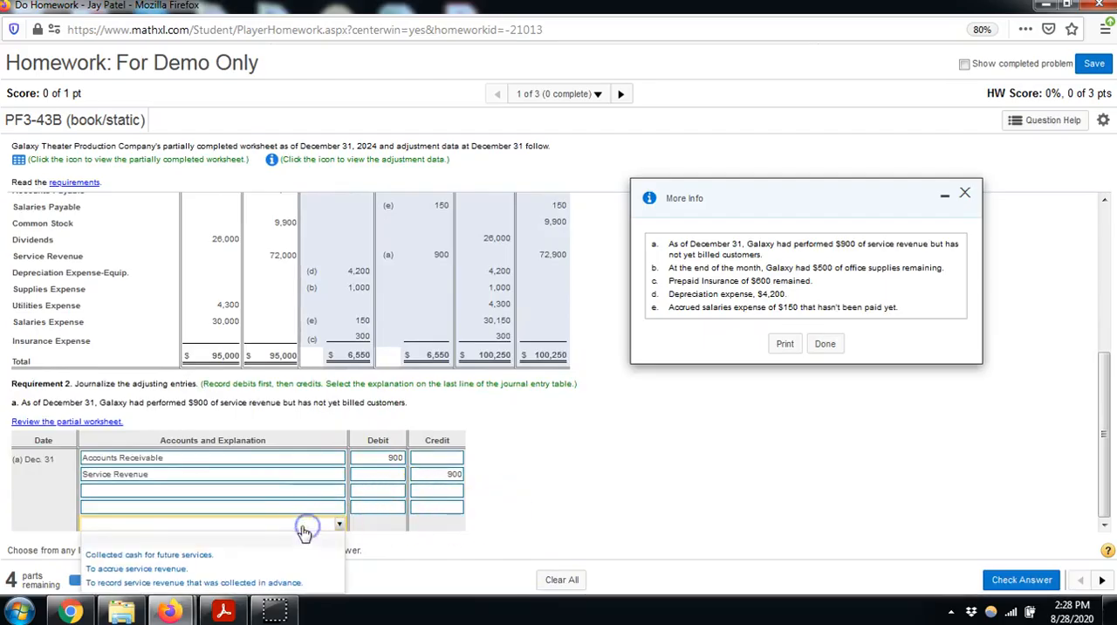
click(269, 568)
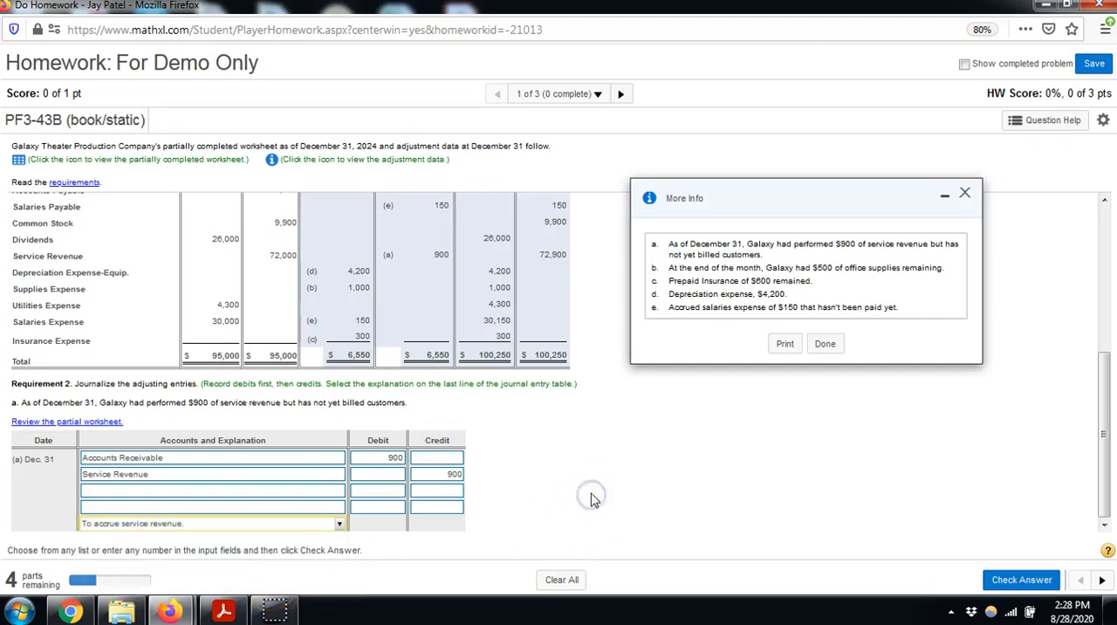
click(1017, 580)
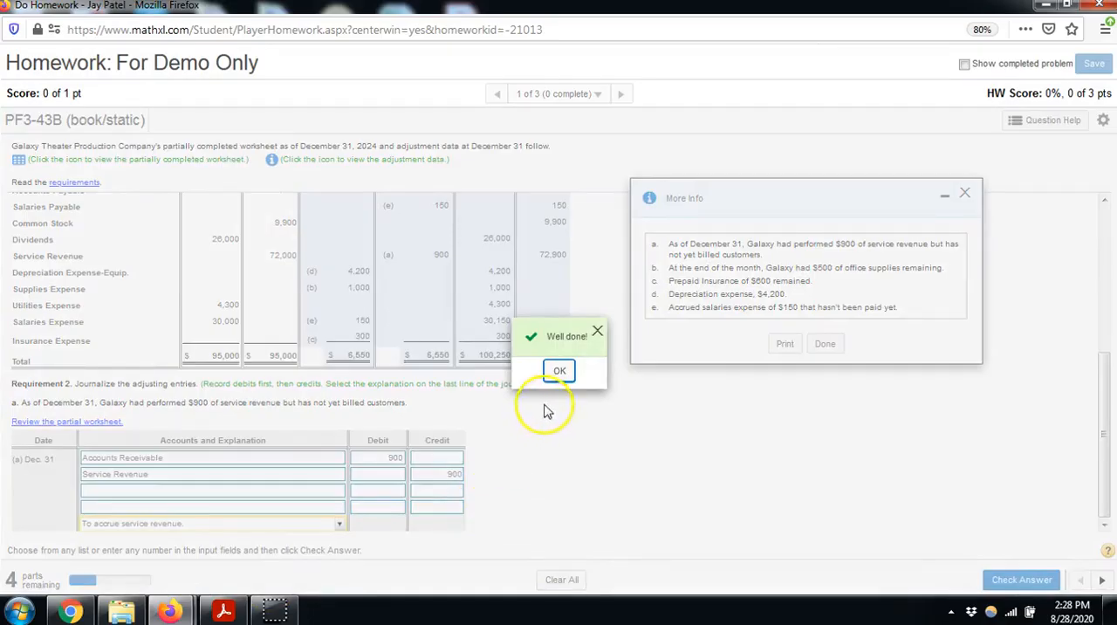
click(556, 372)
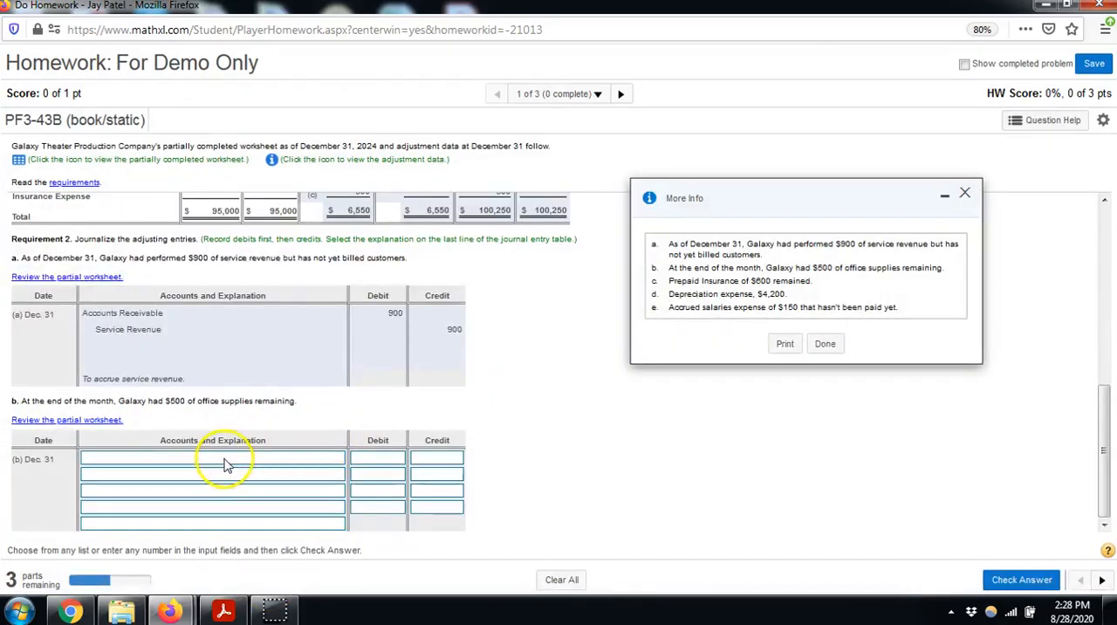
Enter journal entry (b) for December 31: debit Supplies Expense 1000 and credit Office Supplies 1000
click(223, 462)
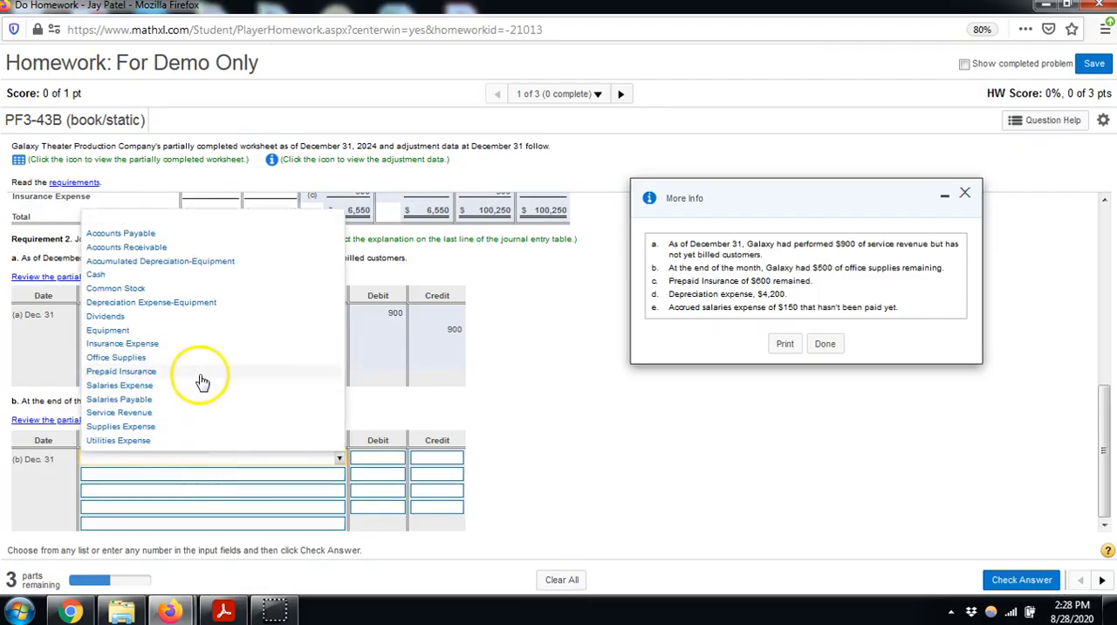
click(187, 425)
click(187, 480)
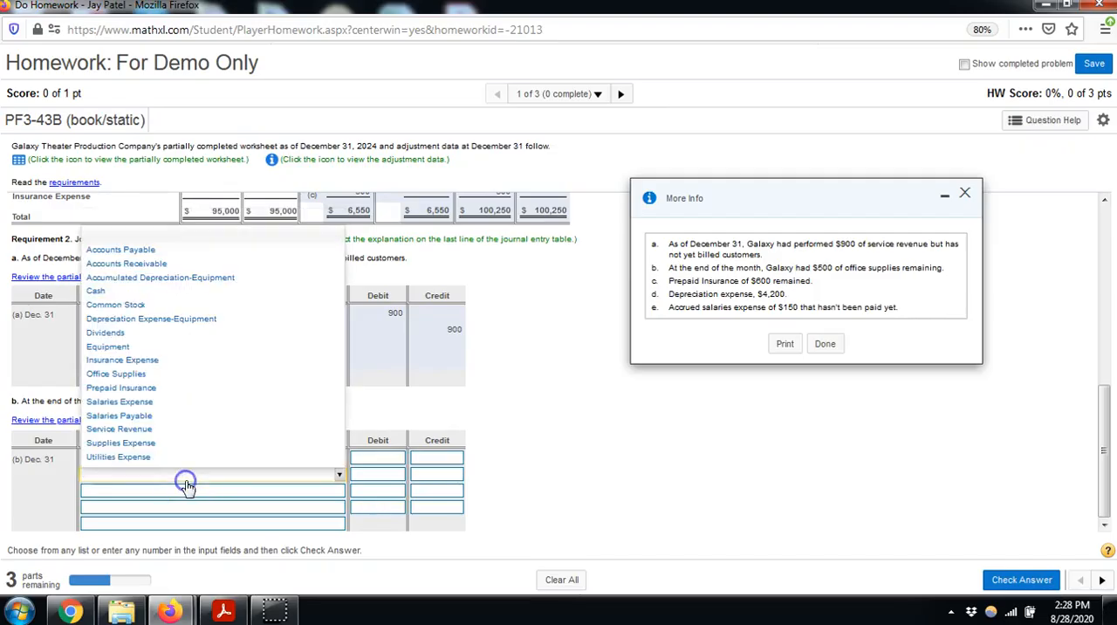
click(174, 374)
click(360, 459)
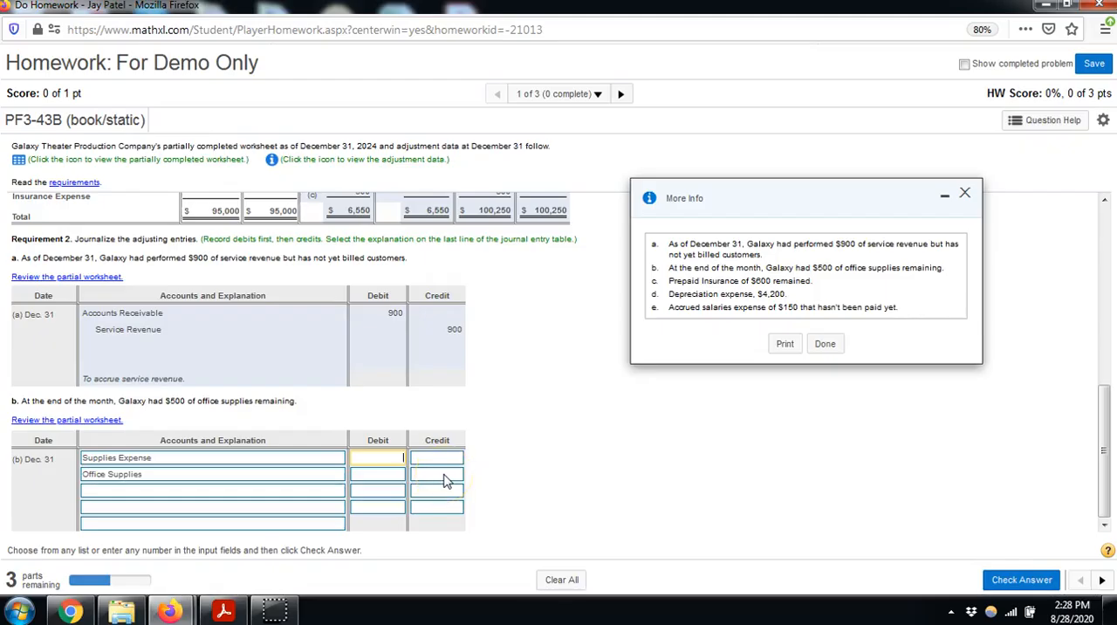
click(444, 474)
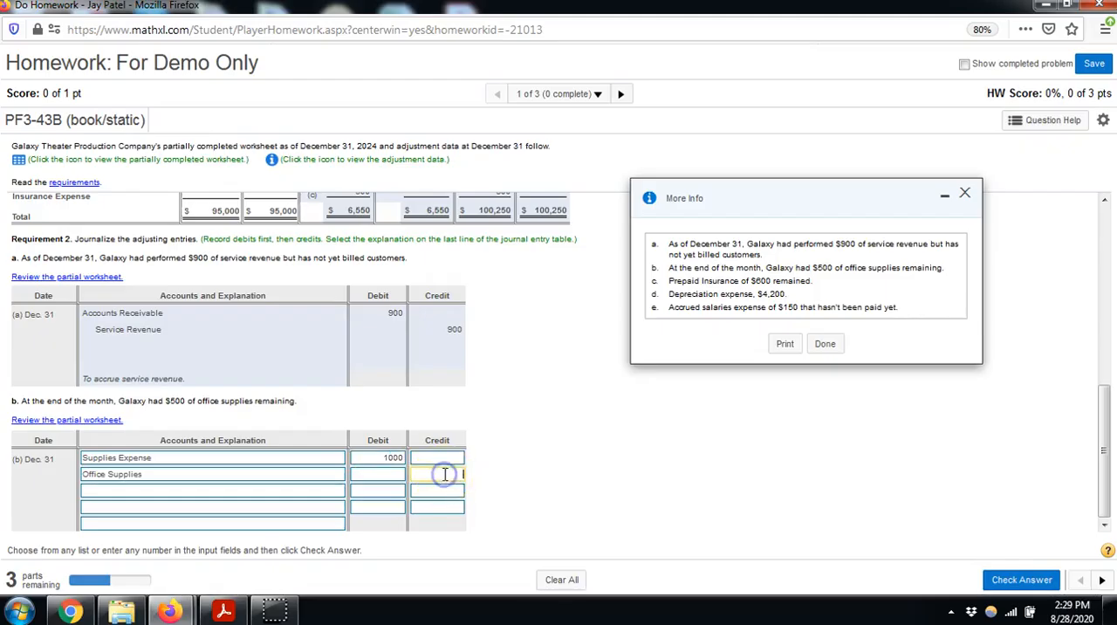
Select "To record office supplies used." as the explanation for entry (b), check the answer and continue to entry (c)
click(238, 523)
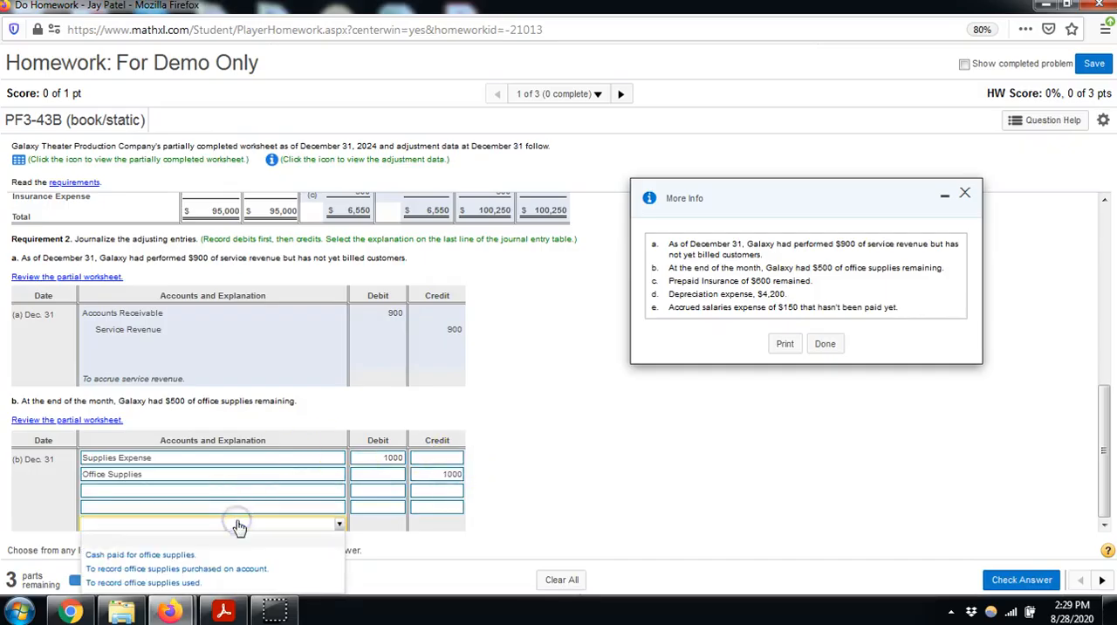
click(234, 583)
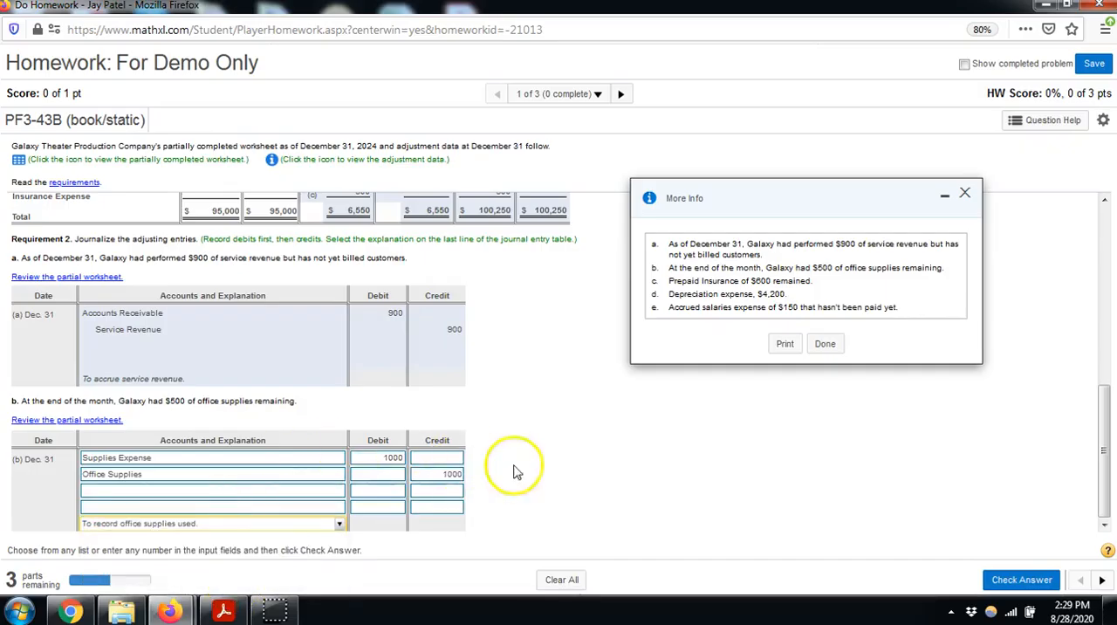
click(224, 527)
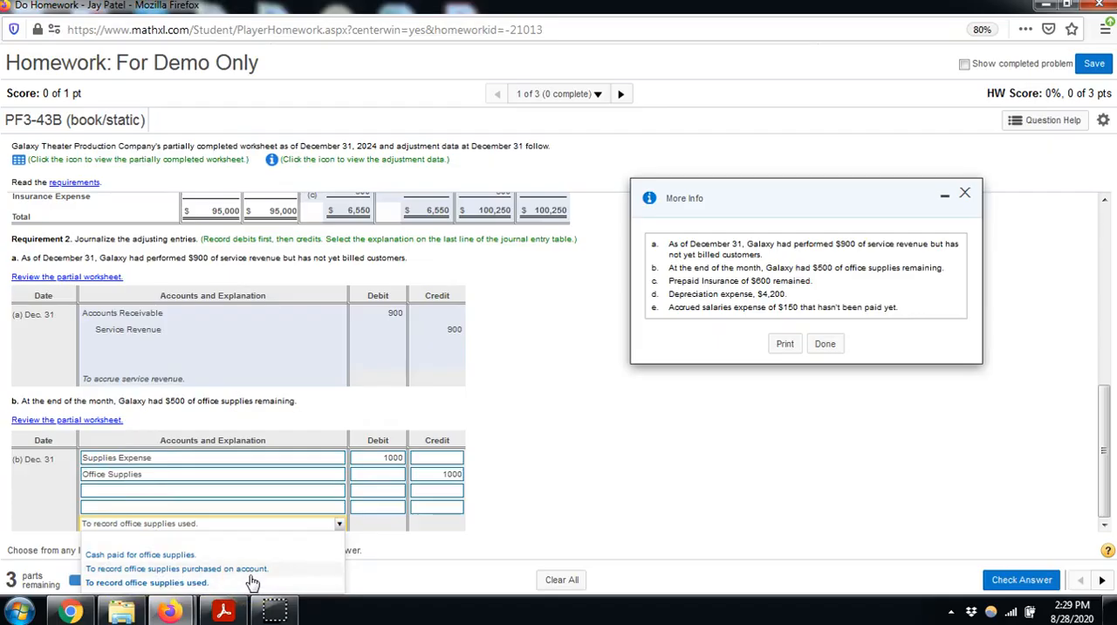
click(144, 587)
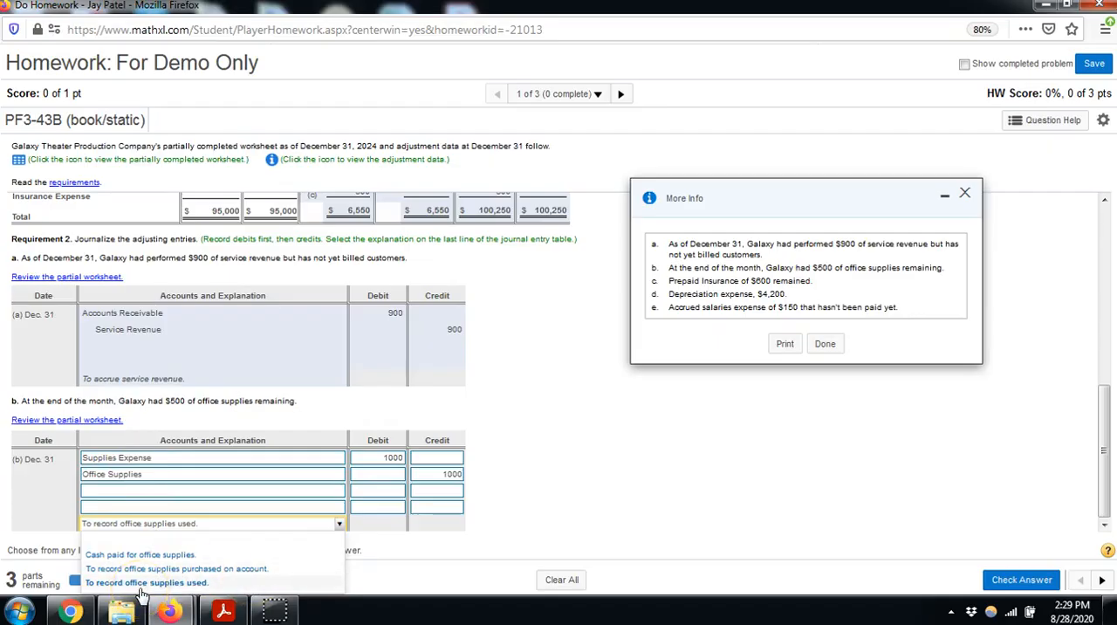
click(146, 583)
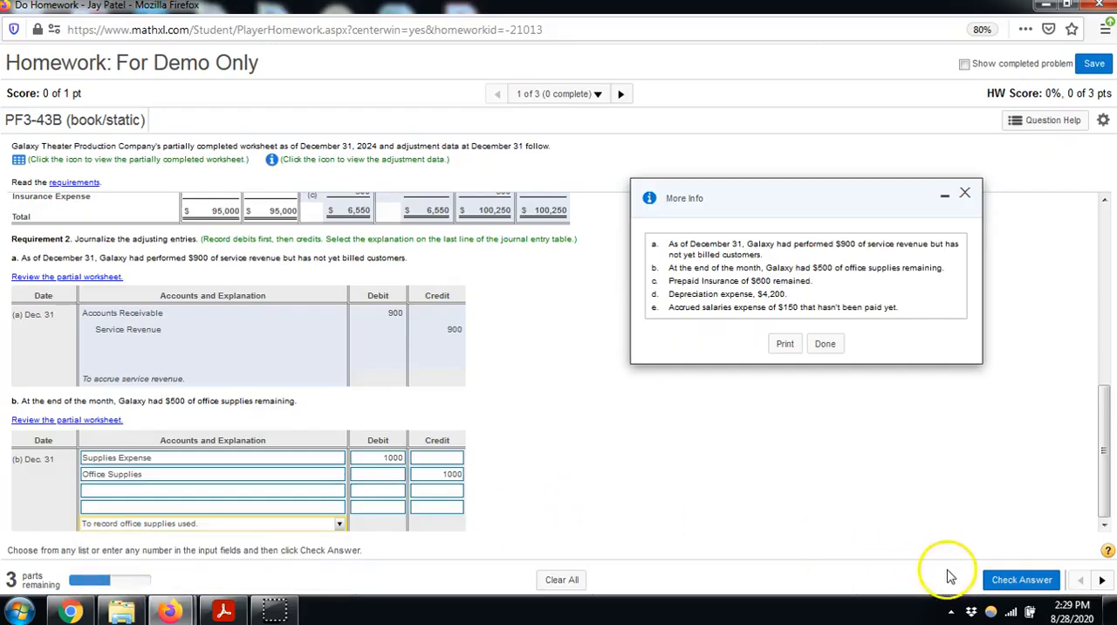
click(1012, 579)
click(559, 371)
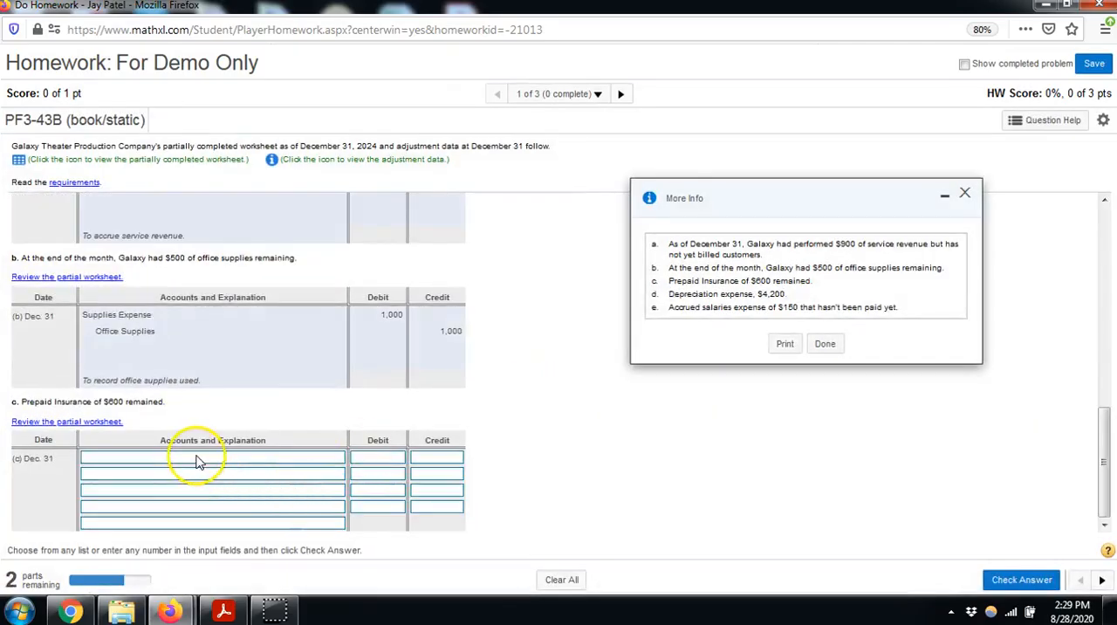
Enter journal entry (c) for December 31: debit Insurance Expense 300 and credit Prepaid Insurance 300
click(197, 462)
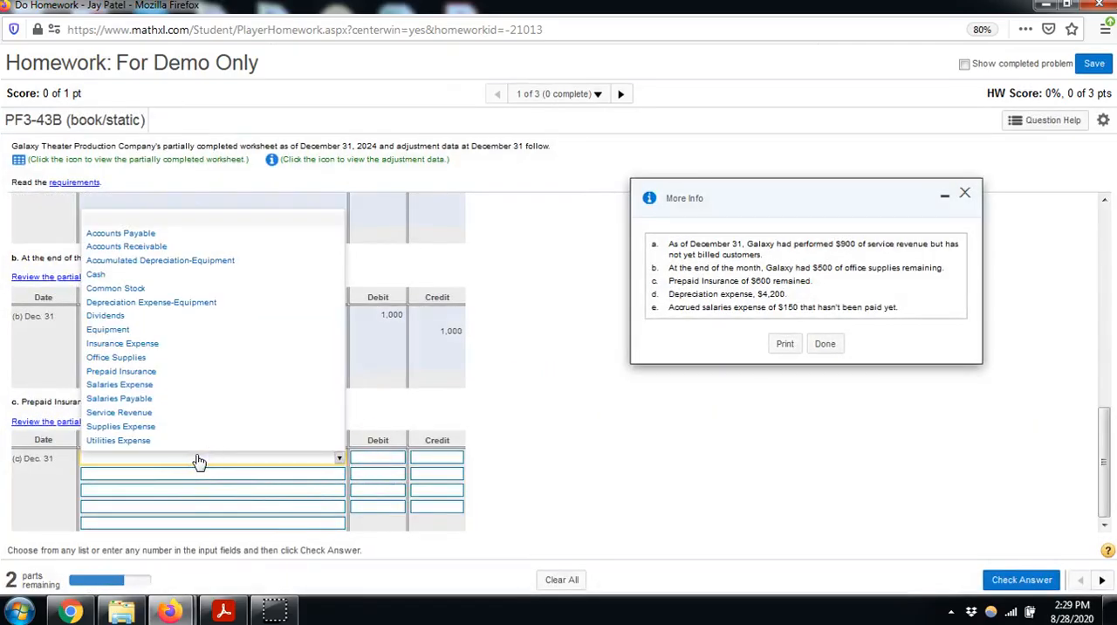
click(166, 343)
click(394, 457)
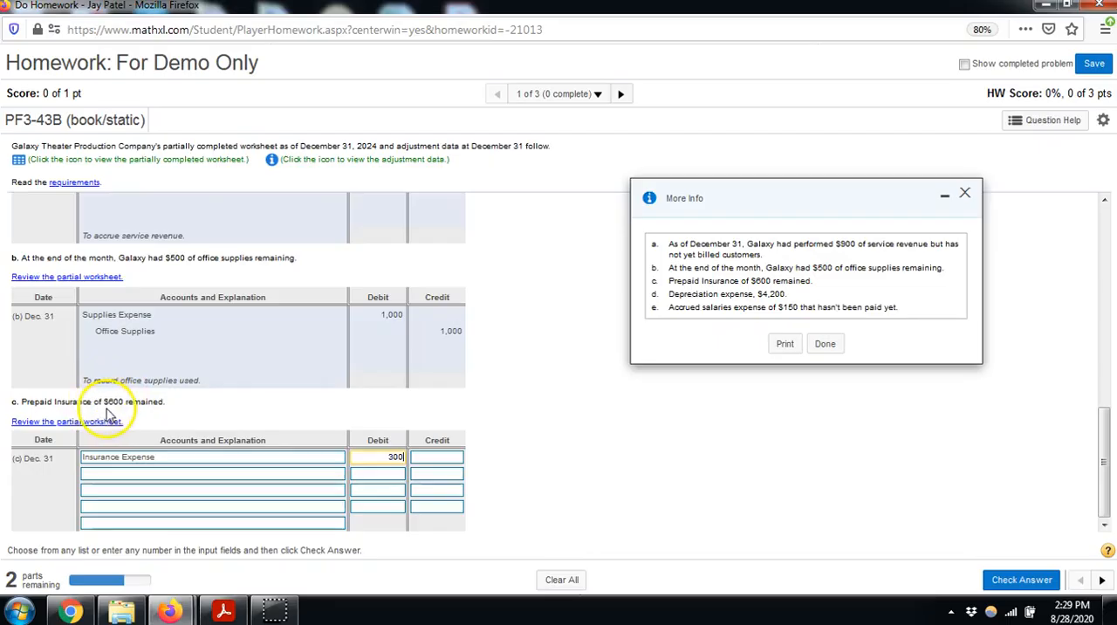
click(395, 460)
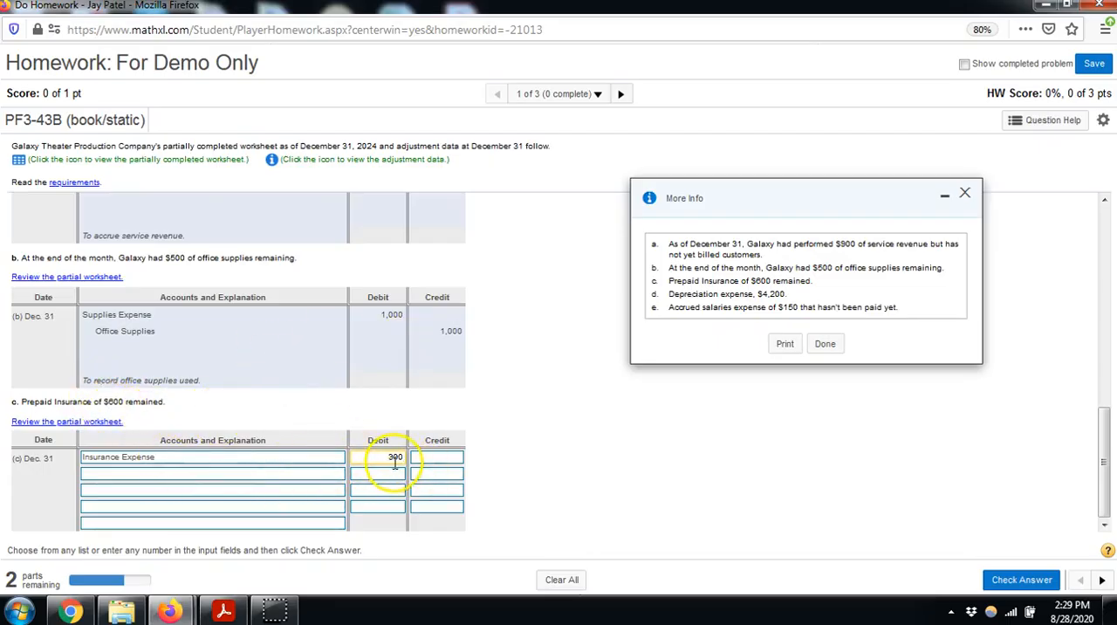
click(297, 473)
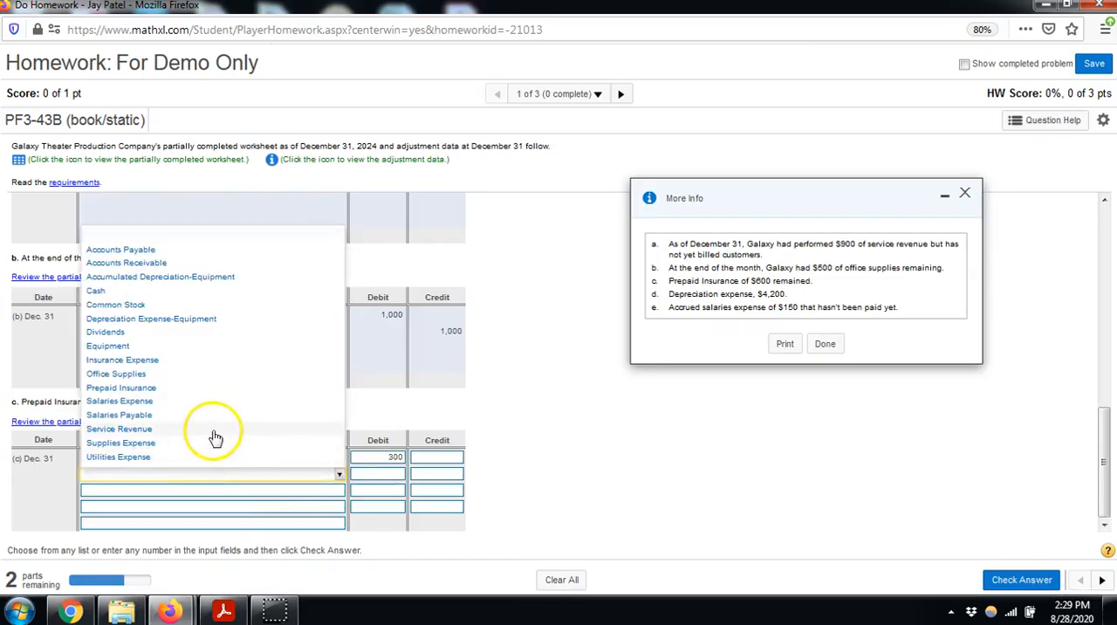
click(185, 390)
click(431, 471)
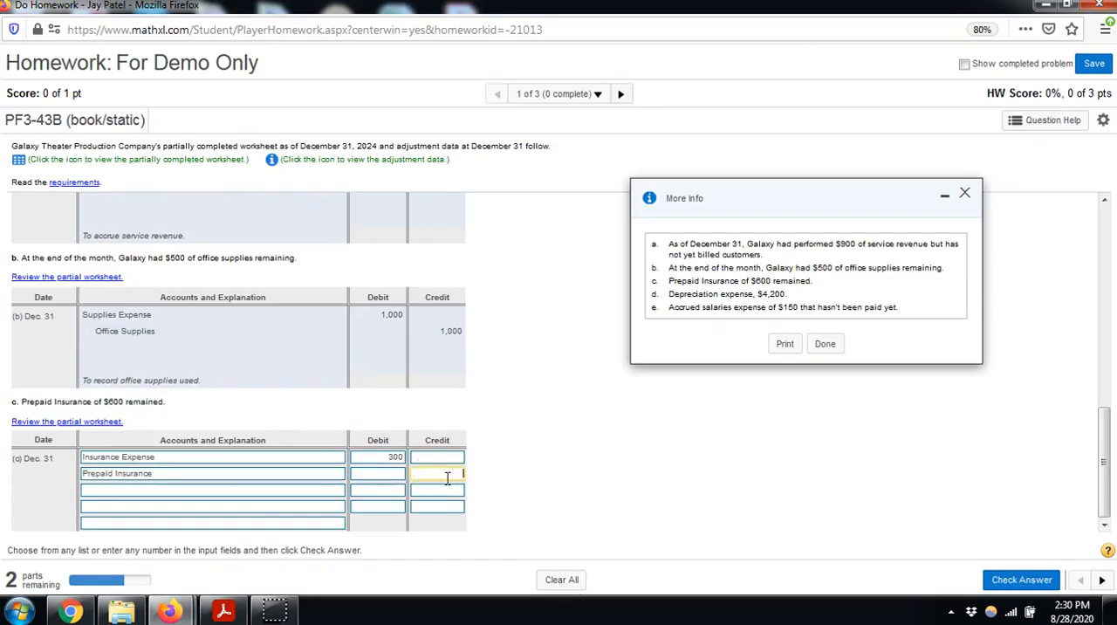
Try "To accrue insurance expense." as the explanation for entry (c) and check the answer
click(306, 524)
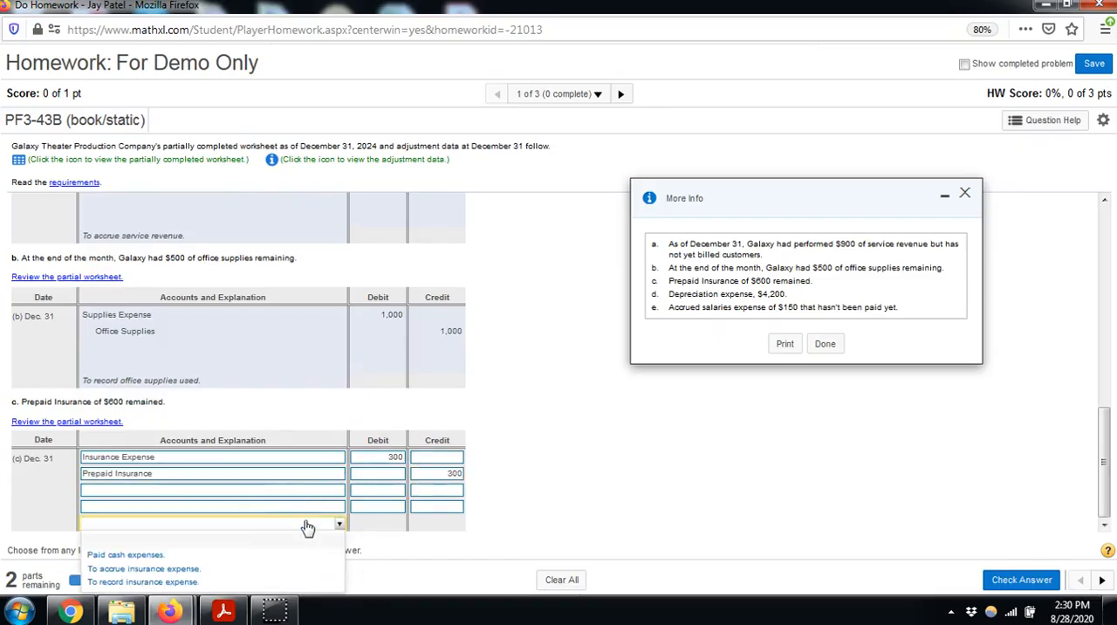
click(157, 569)
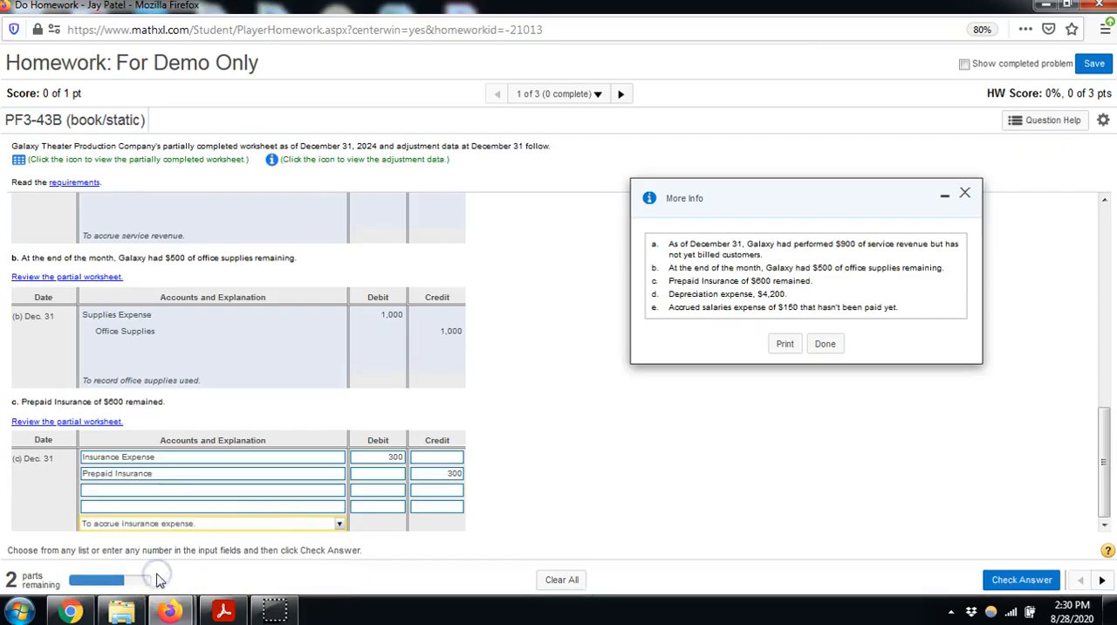
click(1012, 581)
click(550, 399)
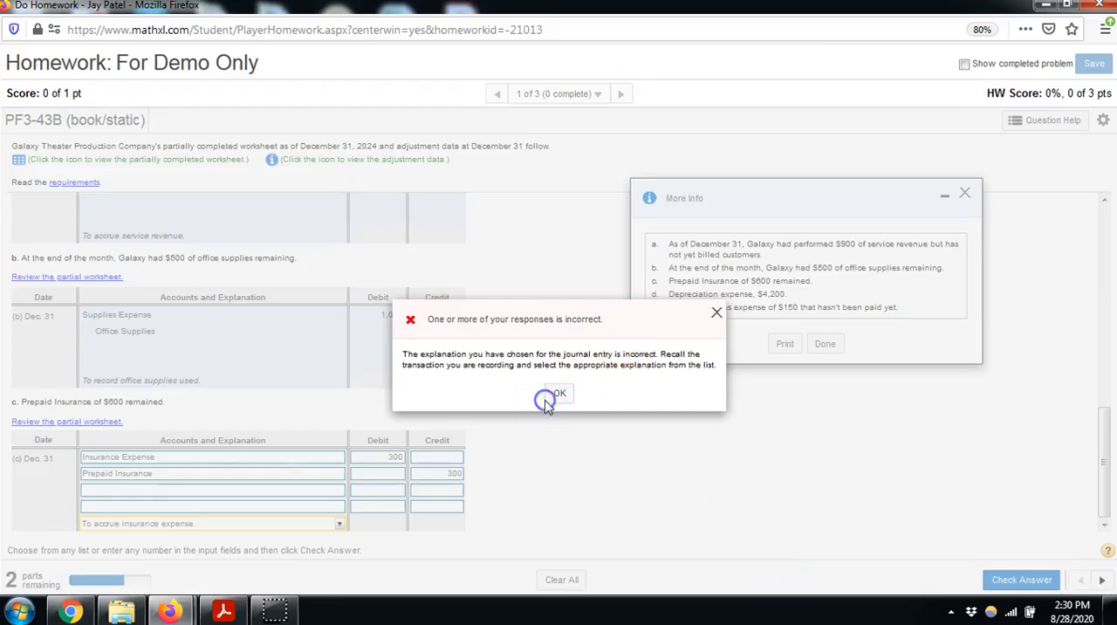
click(559, 394)
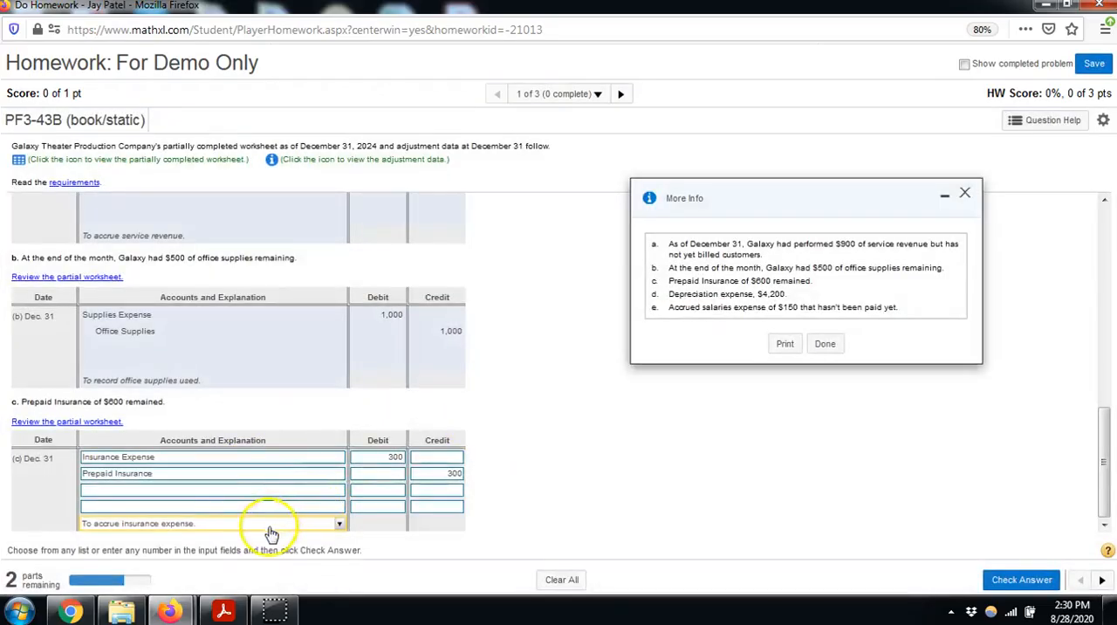
Change the explanation for entry (c) to "To record insurance expense."
click(270, 527)
click(187, 578)
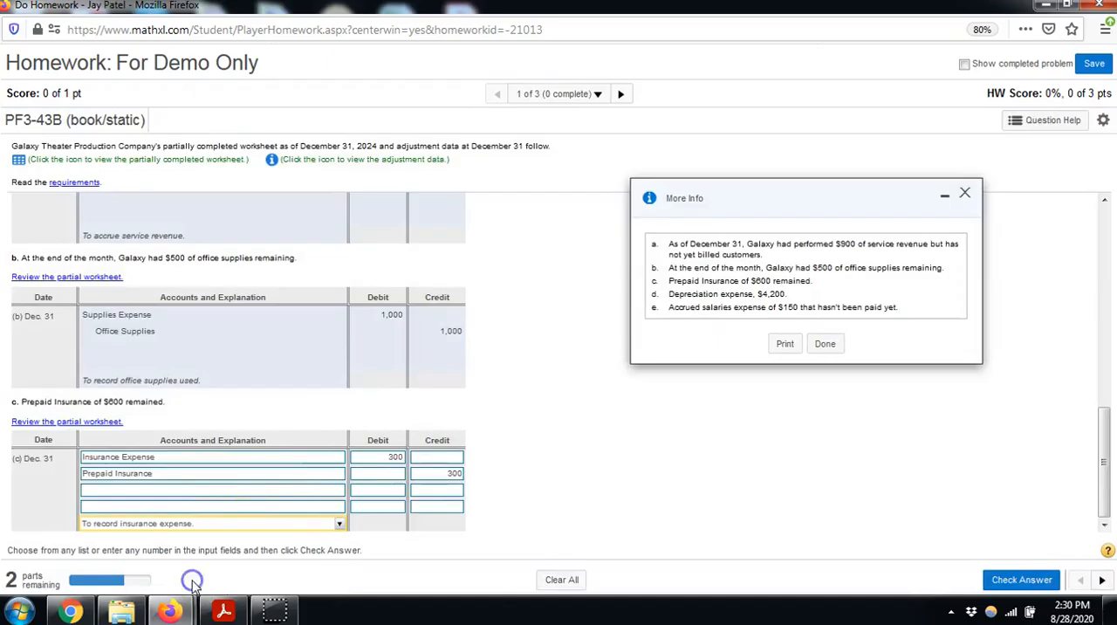
click(194, 524)
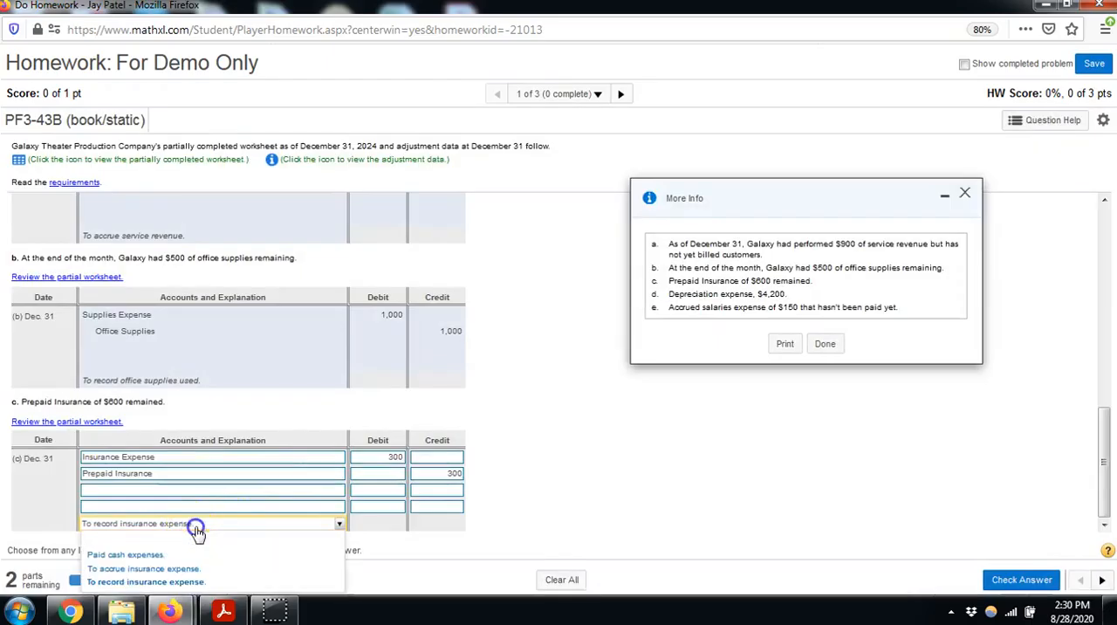
click(174, 583)
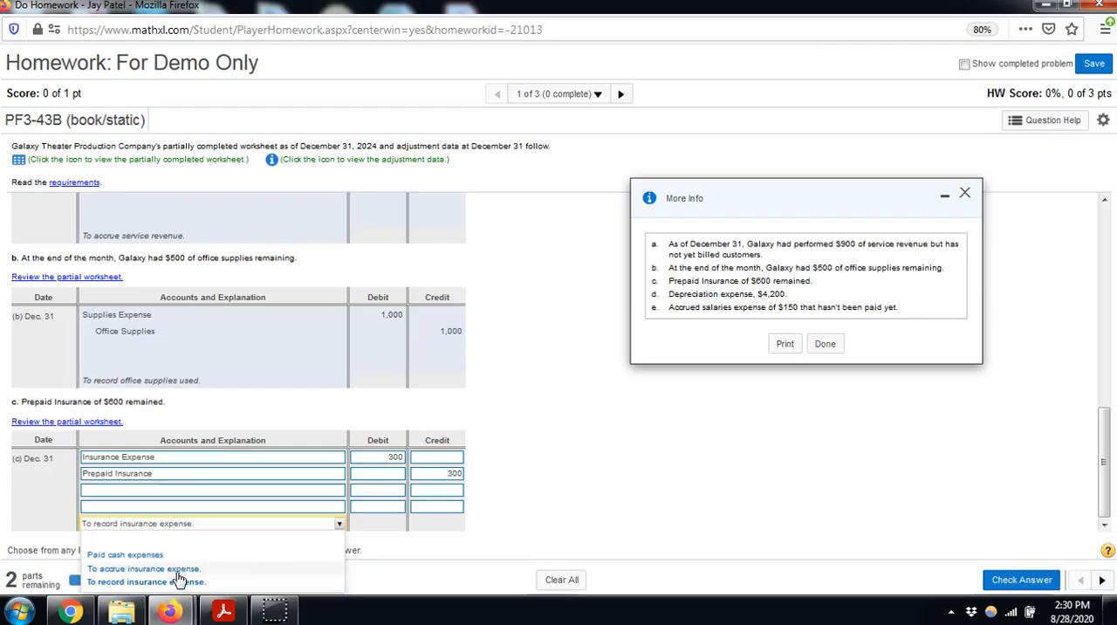
click(167, 584)
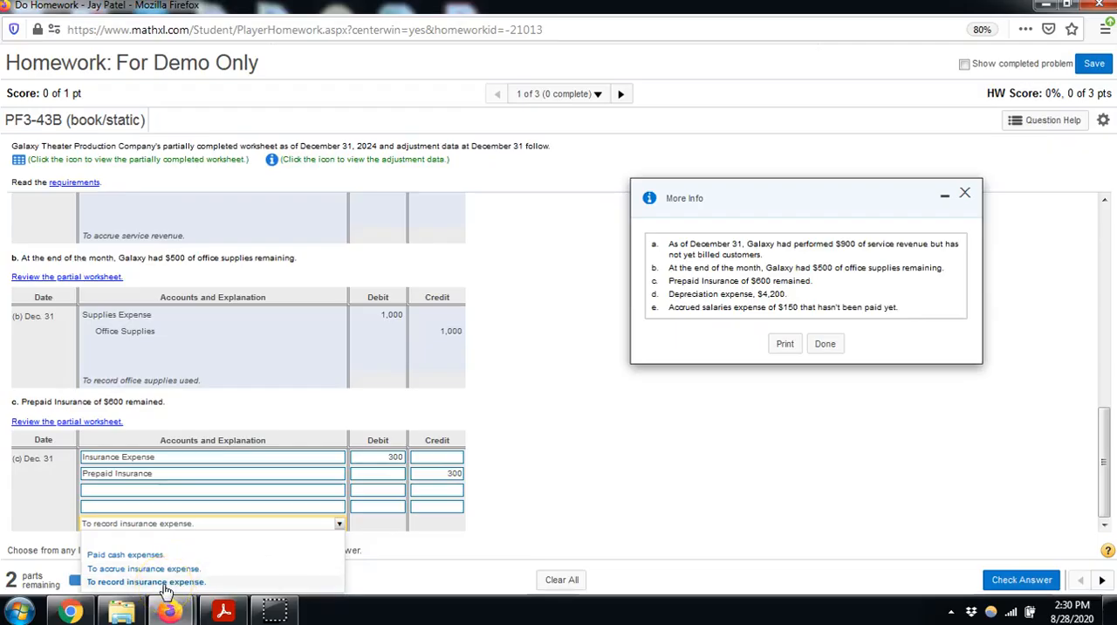
click(114, 585)
click(23, 592)
click(686, 464)
click(571, 445)
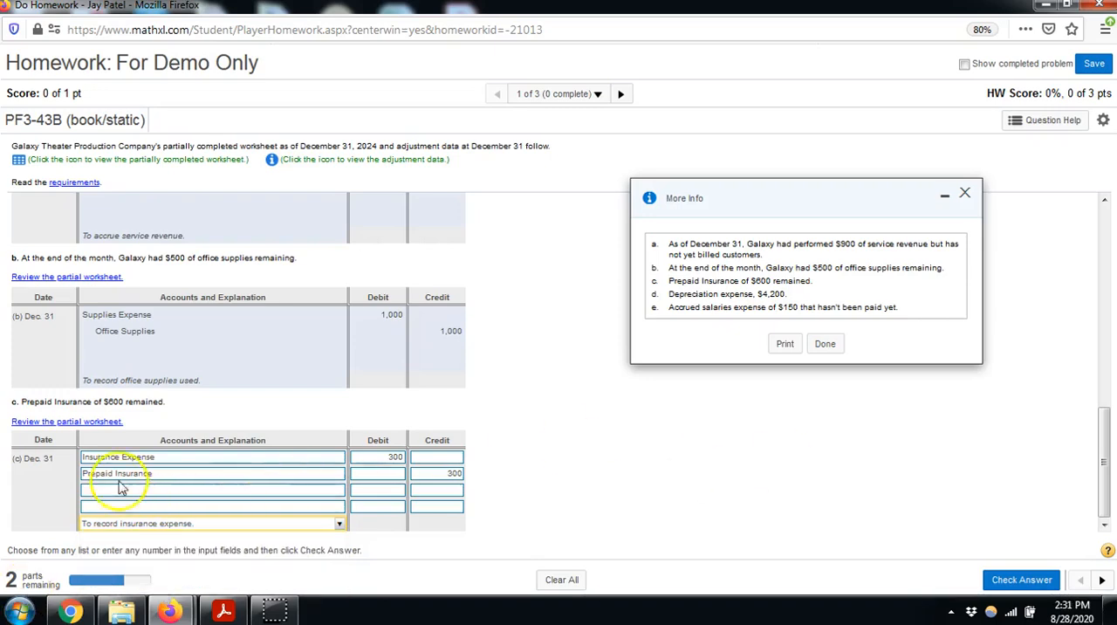
click(157, 526)
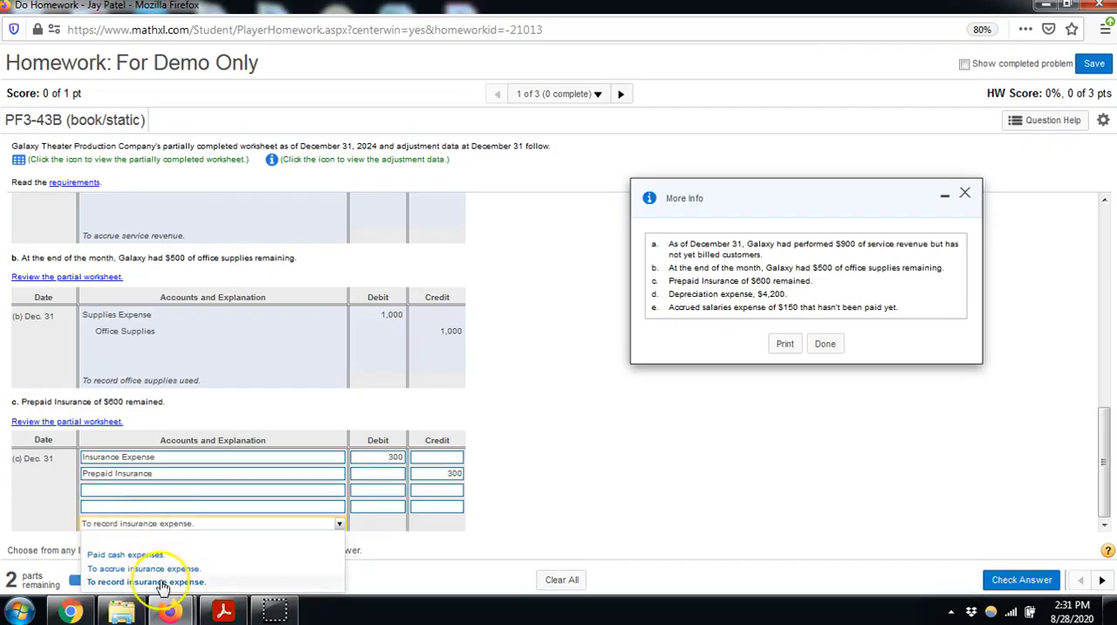
Keep "To record insurance expense." as the explanation for entry (c), check the answer and continue to entry (d)
click(162, 582)
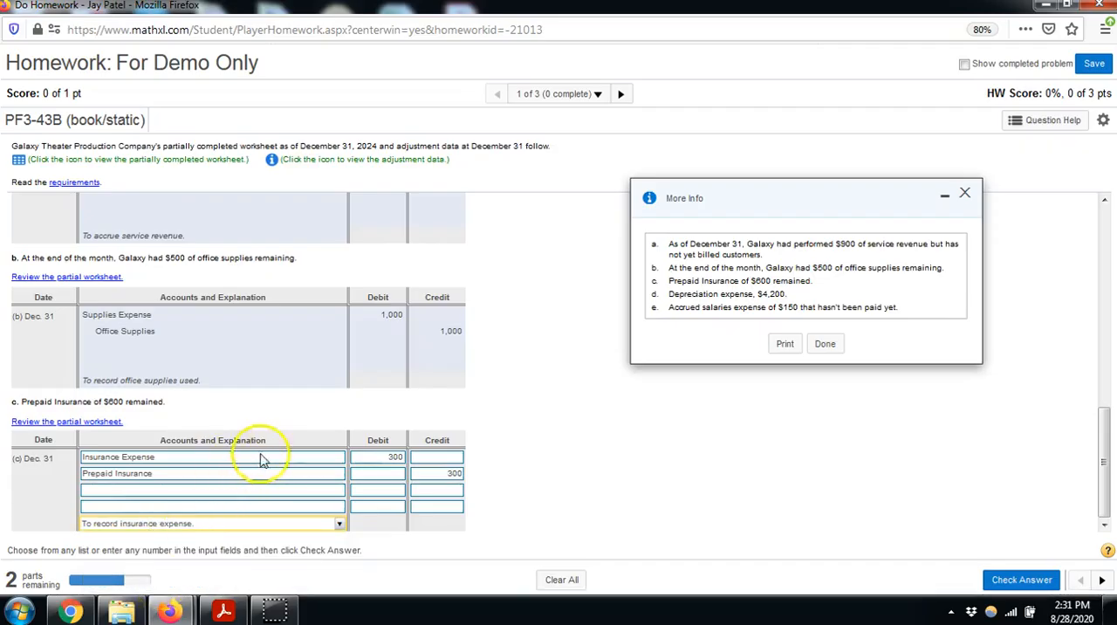
click(1020, 583)
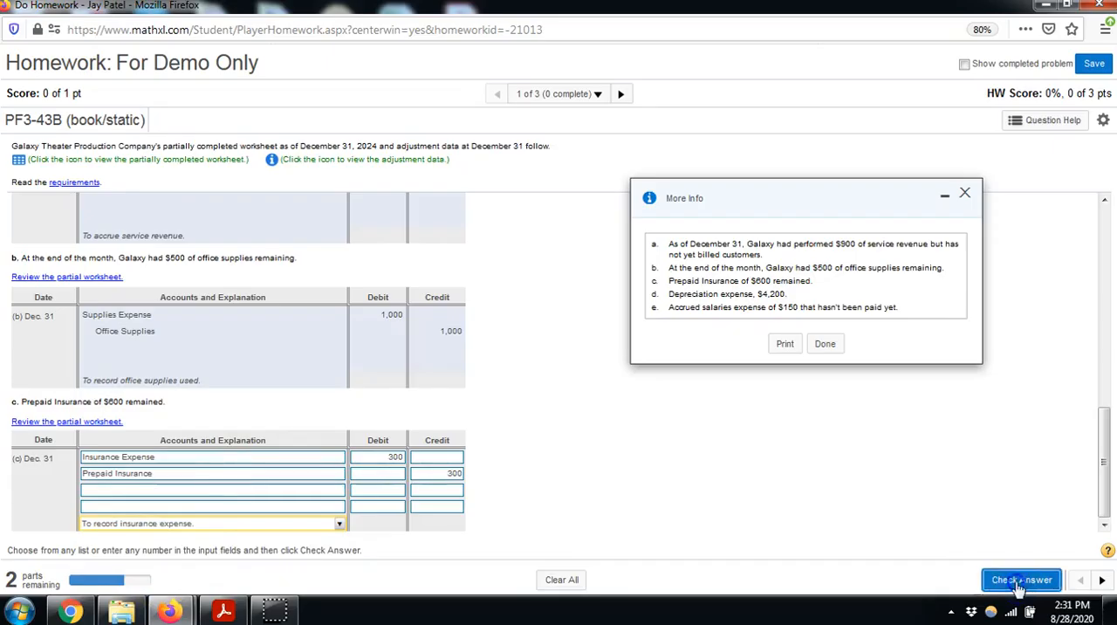
click(550, 371)
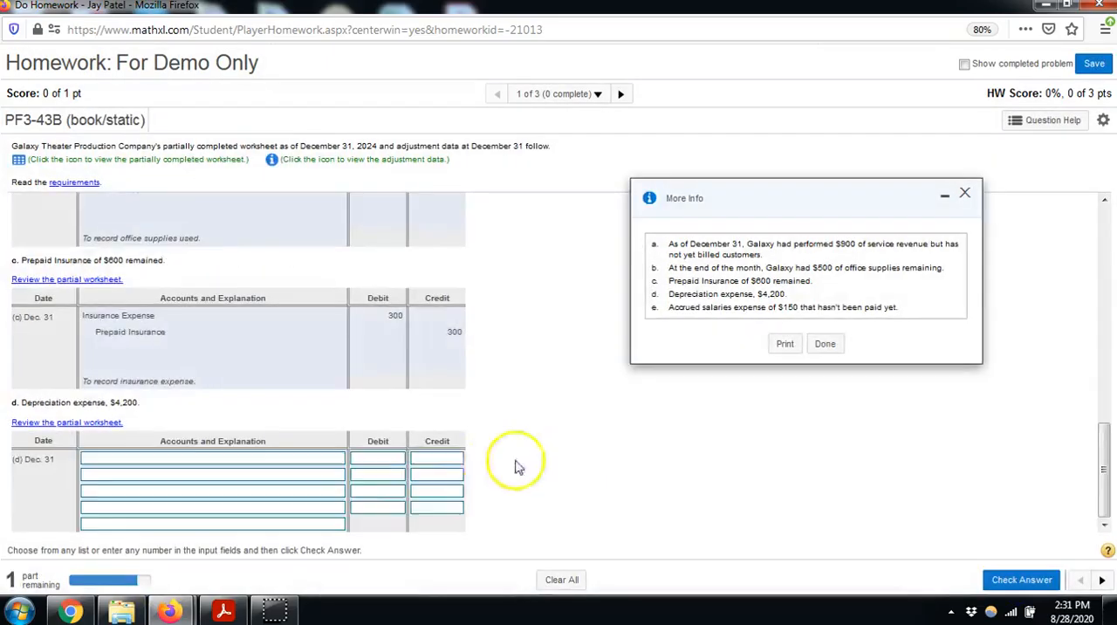
Enter journal entry (d) for December 31: debit Depreciation Expense-Equipment 4200 and credit Accumulated Depreciation-Equipment 4200
click(187, 459)
click(166, 303)
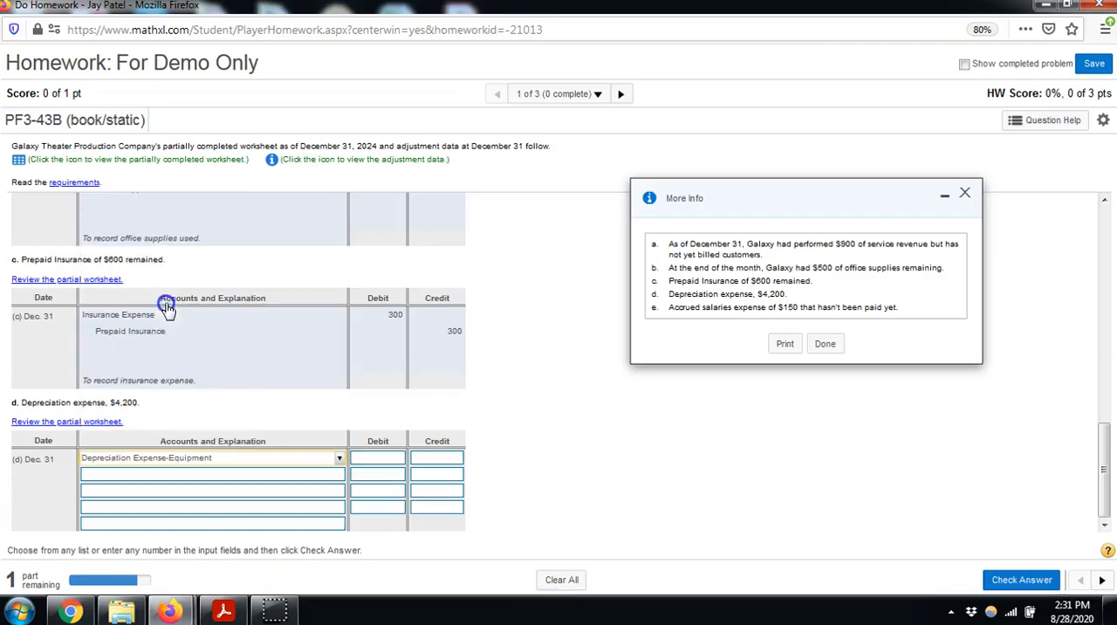
click(212, 461)
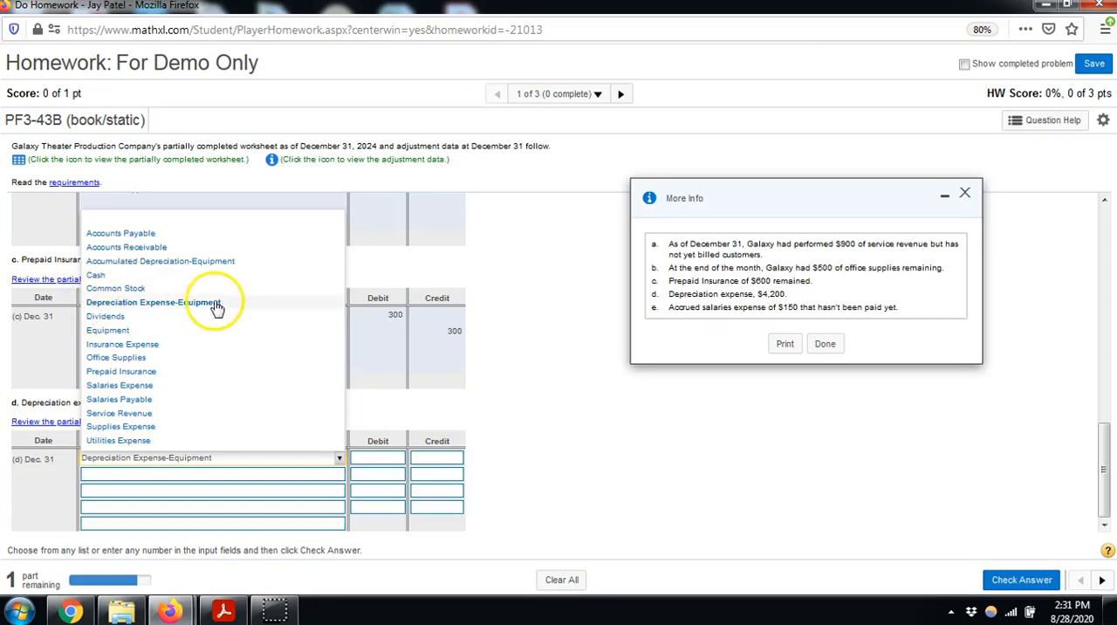
click(164, 301)
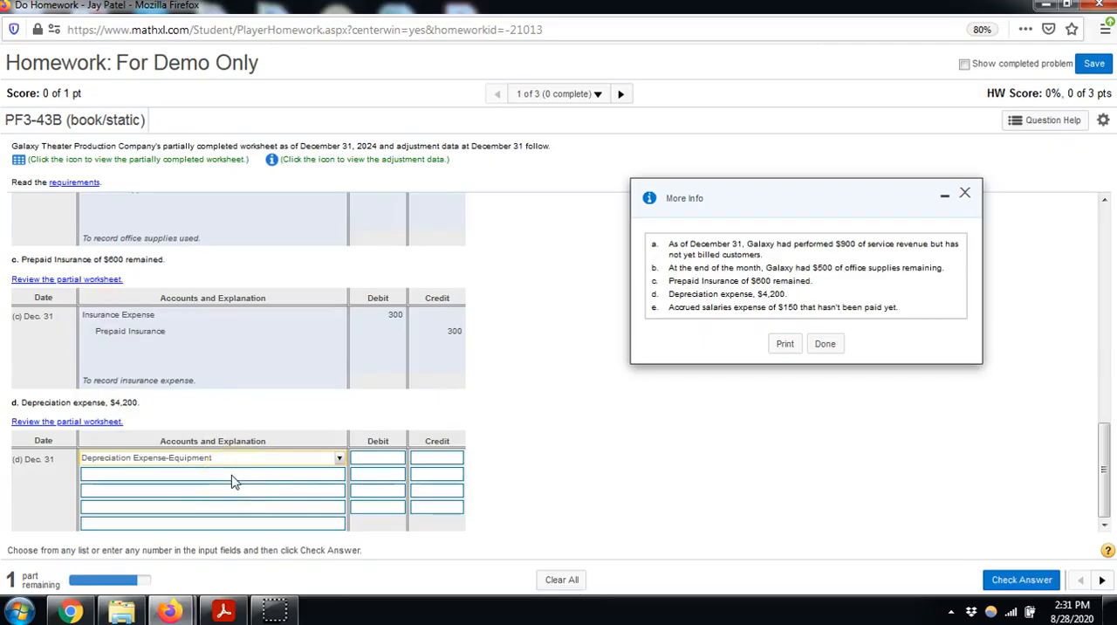
click(384, 458)
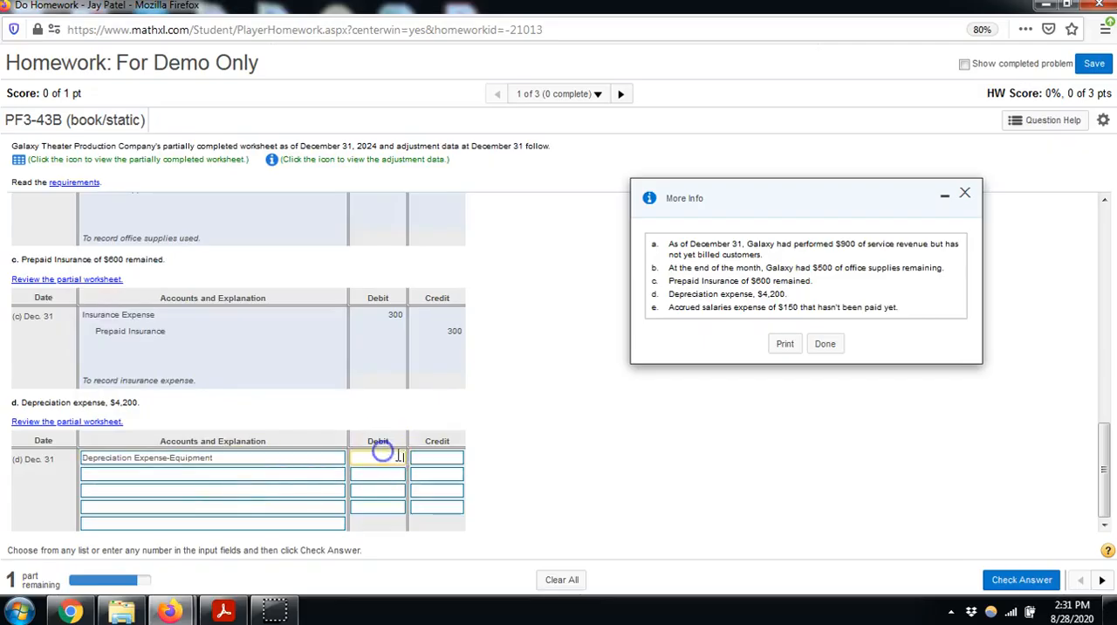
click(274, 472)
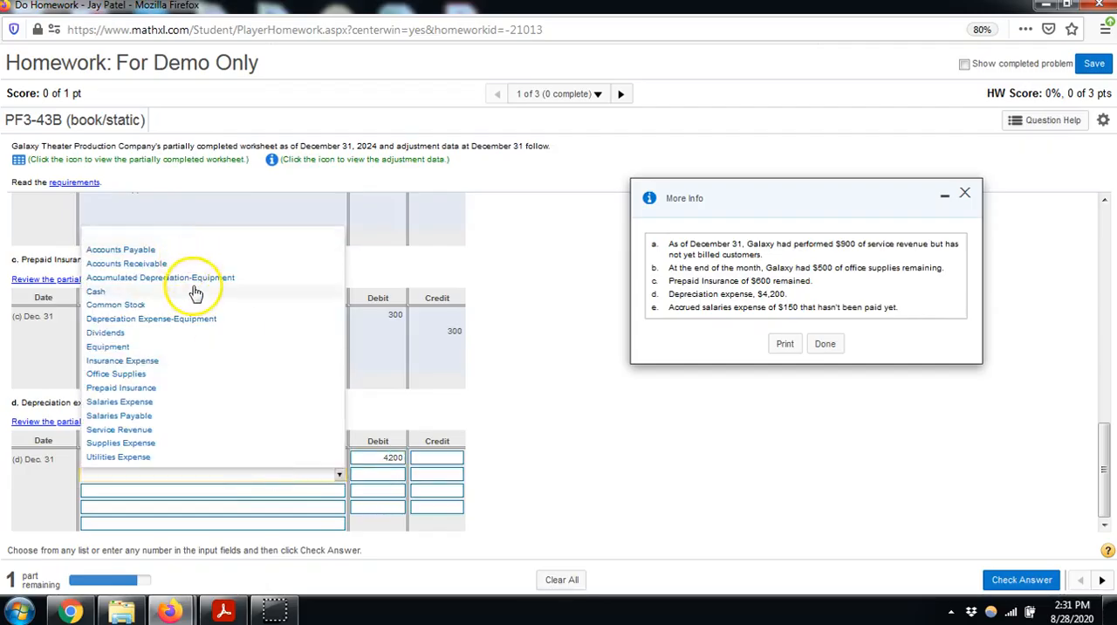
click(195, 279)
click(447, 474)
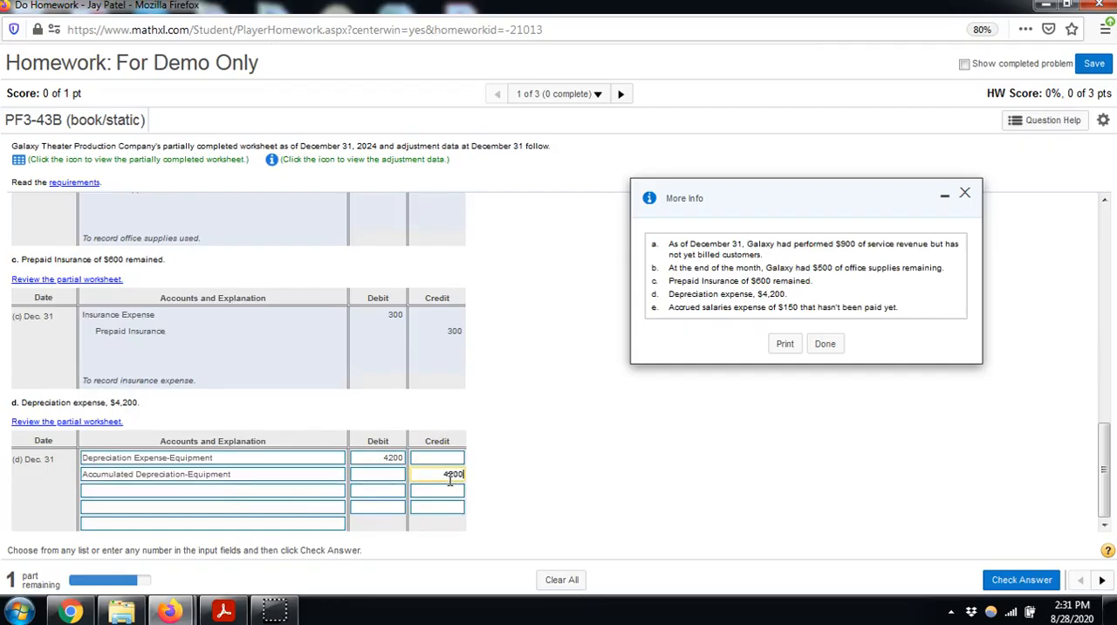
Select "To record depreciation on equipment." as the explanation for entry (d), check the answer and continue to entry (e)
click(303, 522)
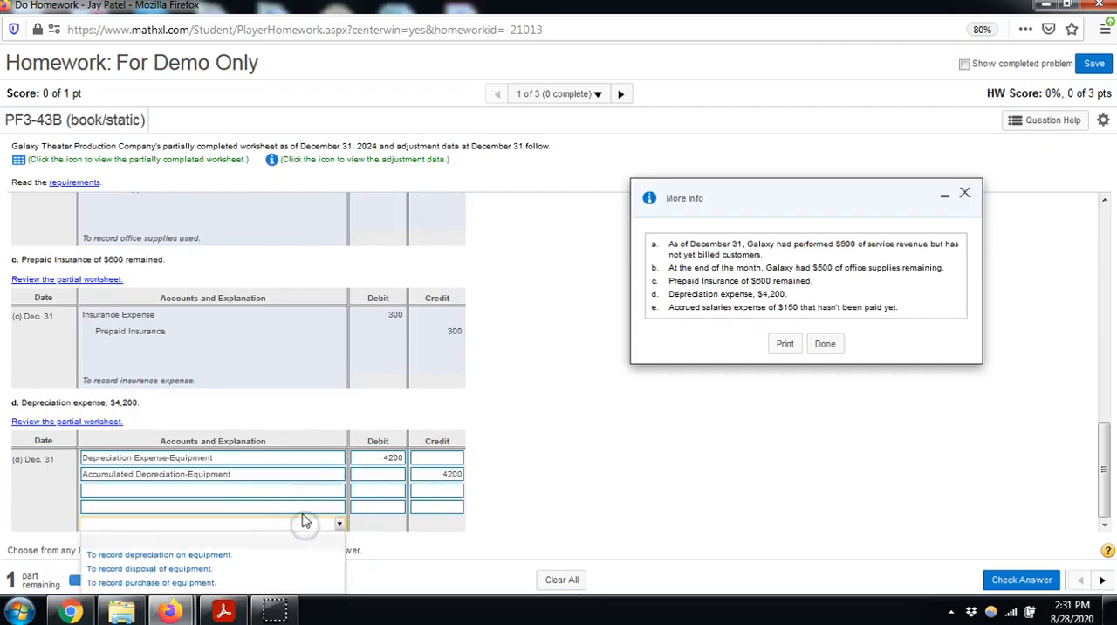
click(223, 556)
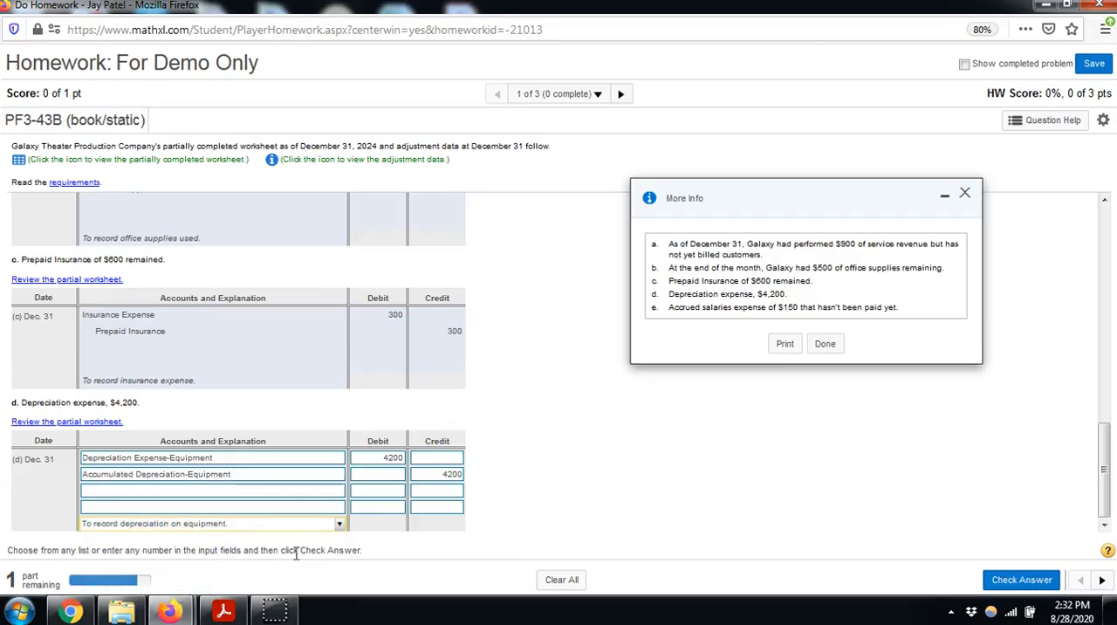
click(1019, 580)
click(559, 370)
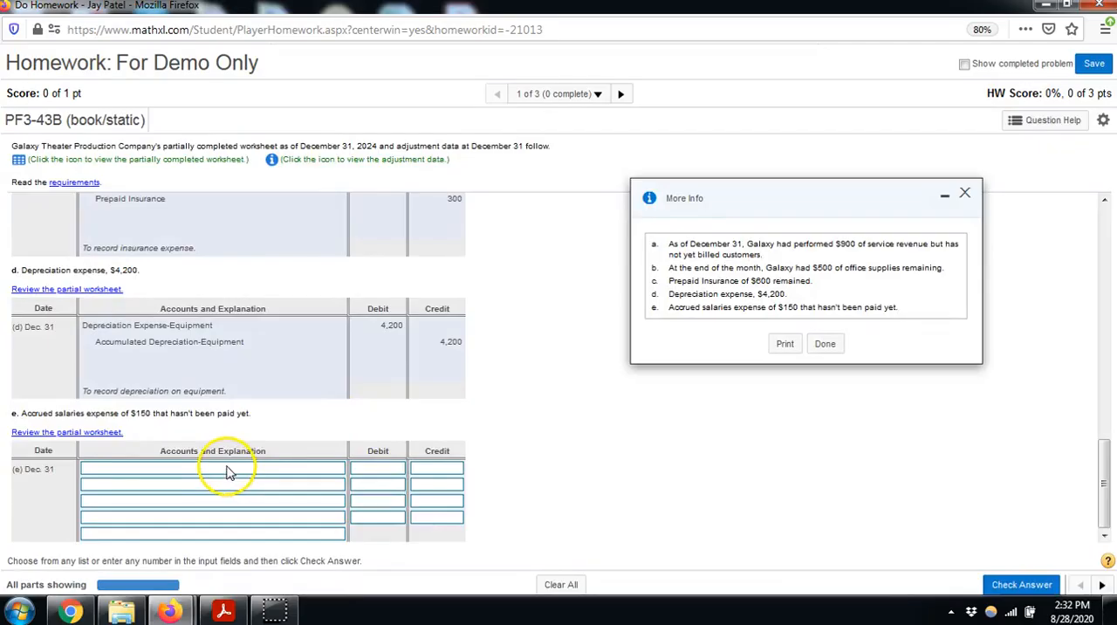
Enter journal entry (e) for December 31: debit Salaries Expense 150 and credit Salaries Payable 150
click(225, 471)
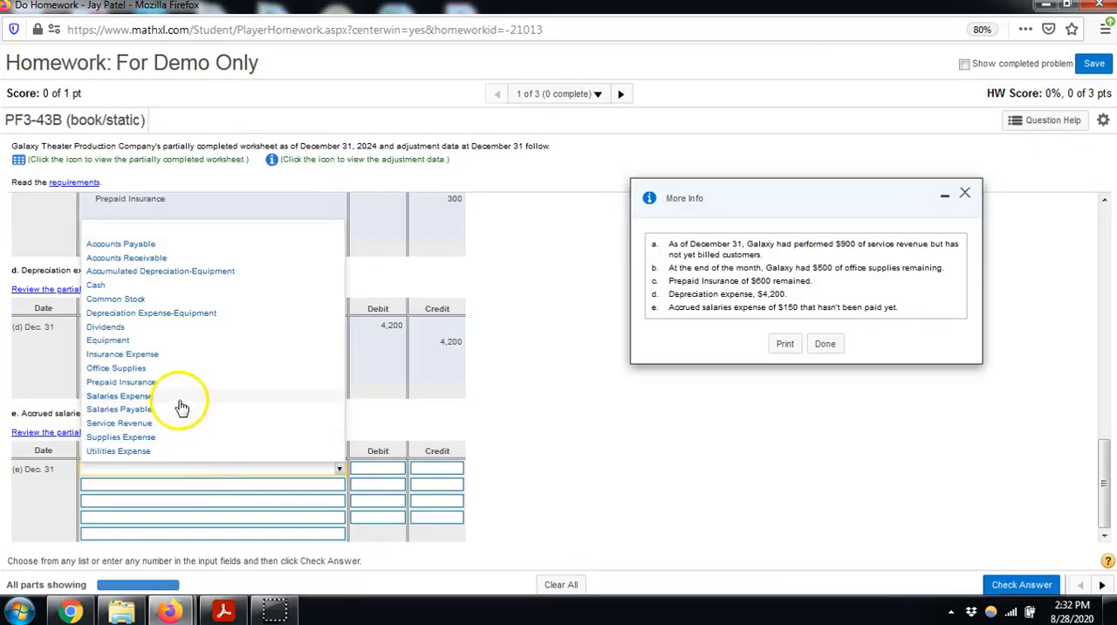
click(182, 404)
click(204, 485)
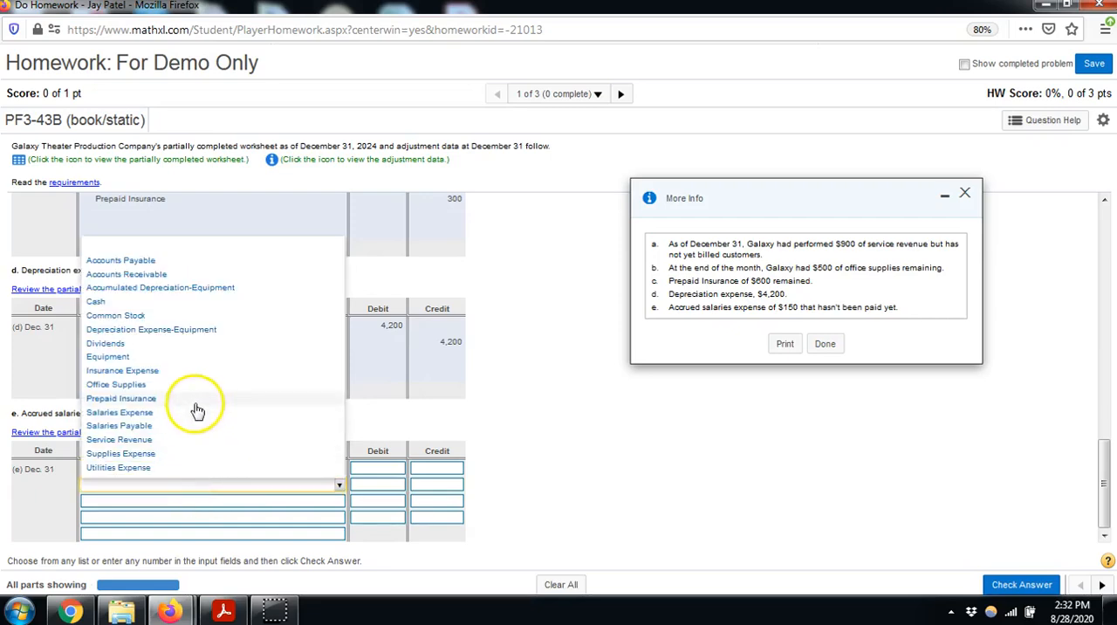
click(190, 426)
click(393, 470)
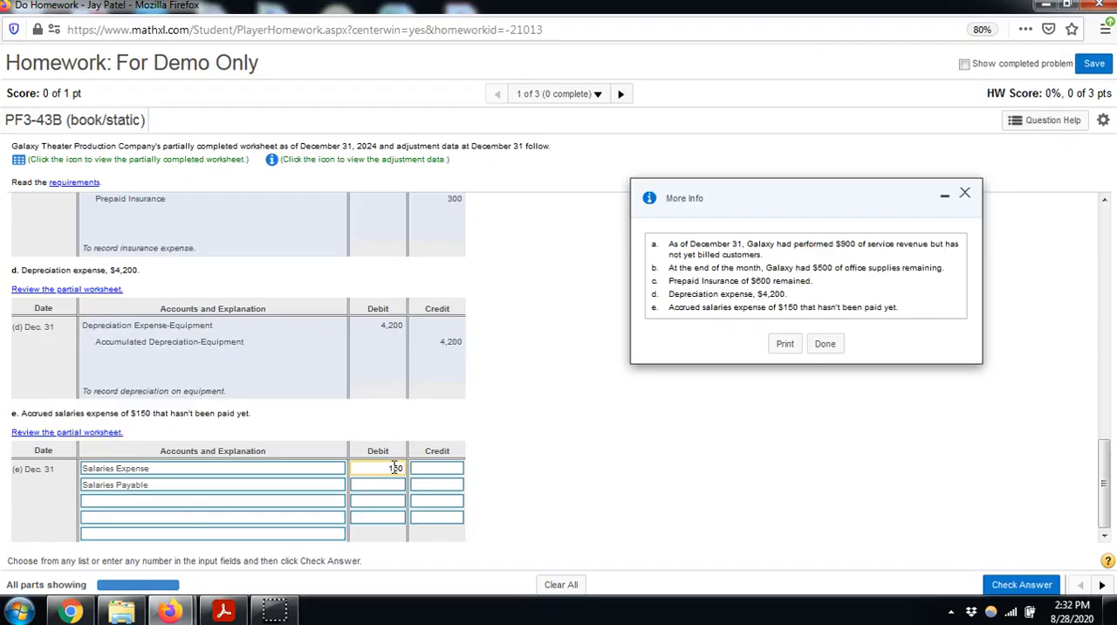
click(427, 484)
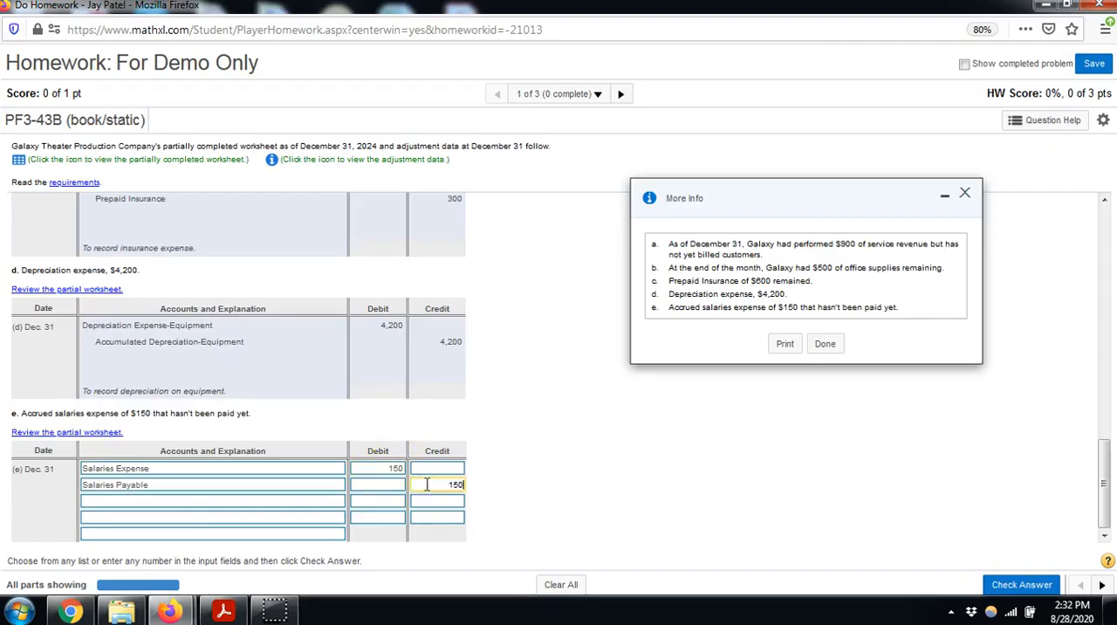
click(197, 485)
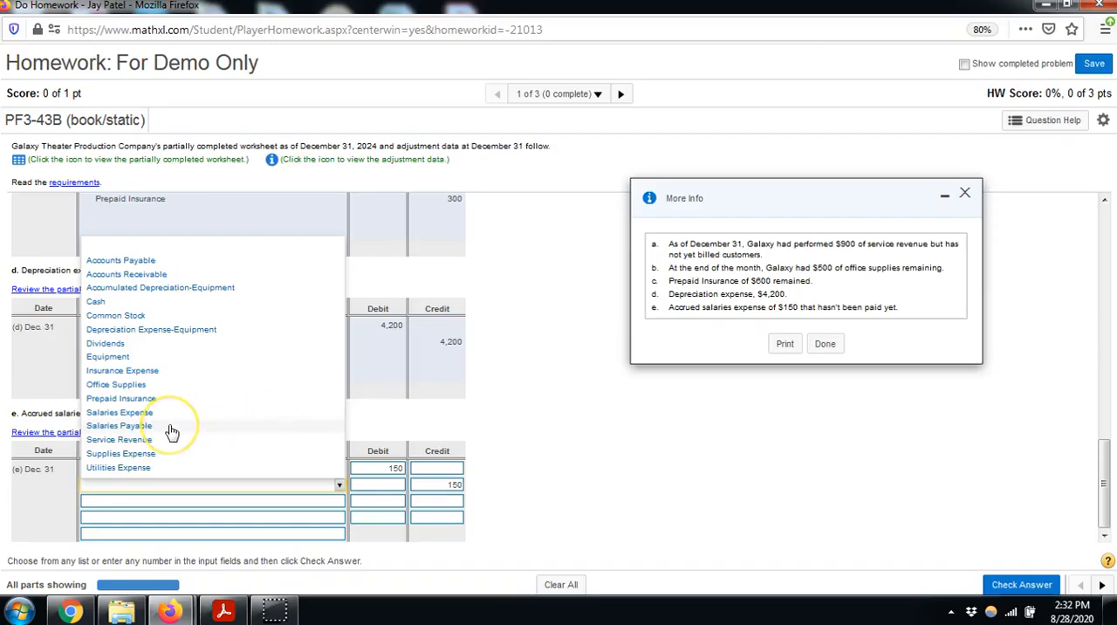
click(163, 425)
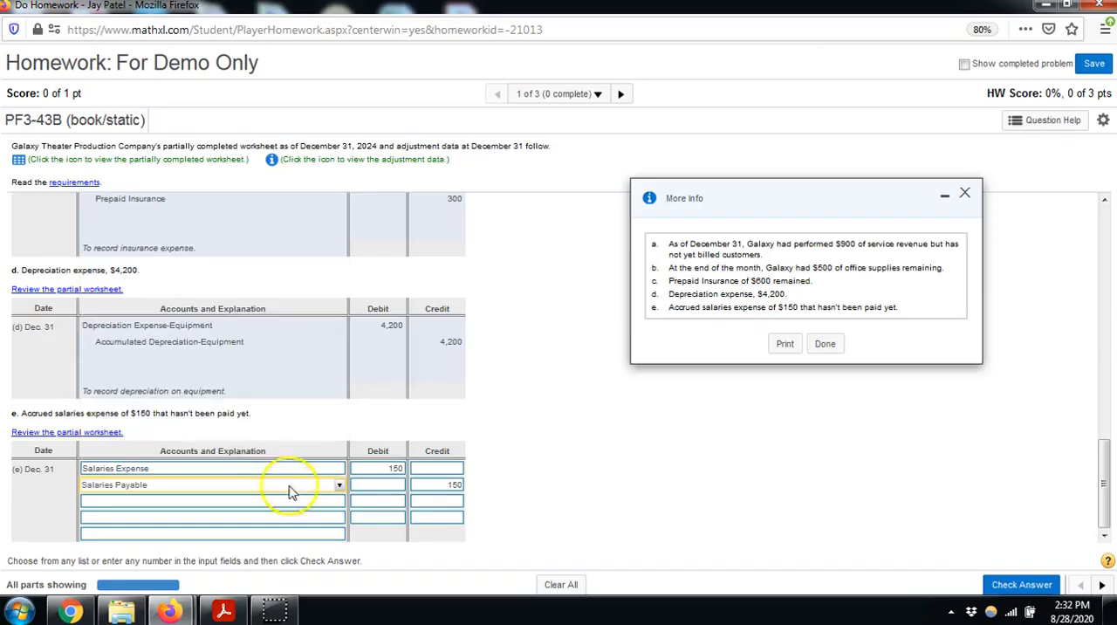
Select "To accrue salaries expense." as the explanation for entry (e), check the answer and go to the next question
click(222, 532)
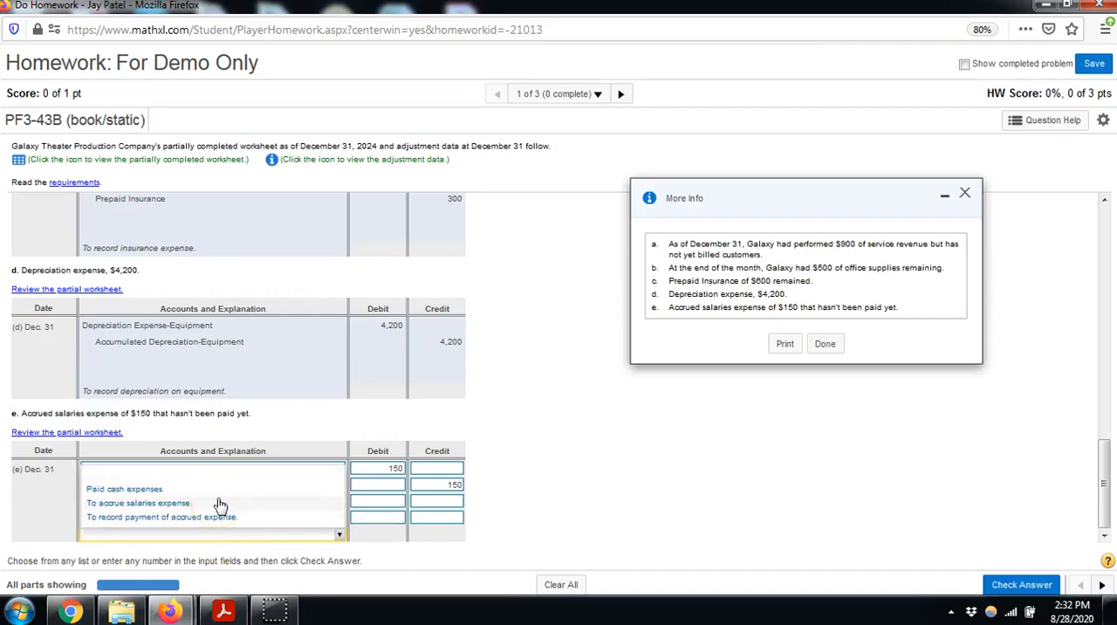
click(220, 504)
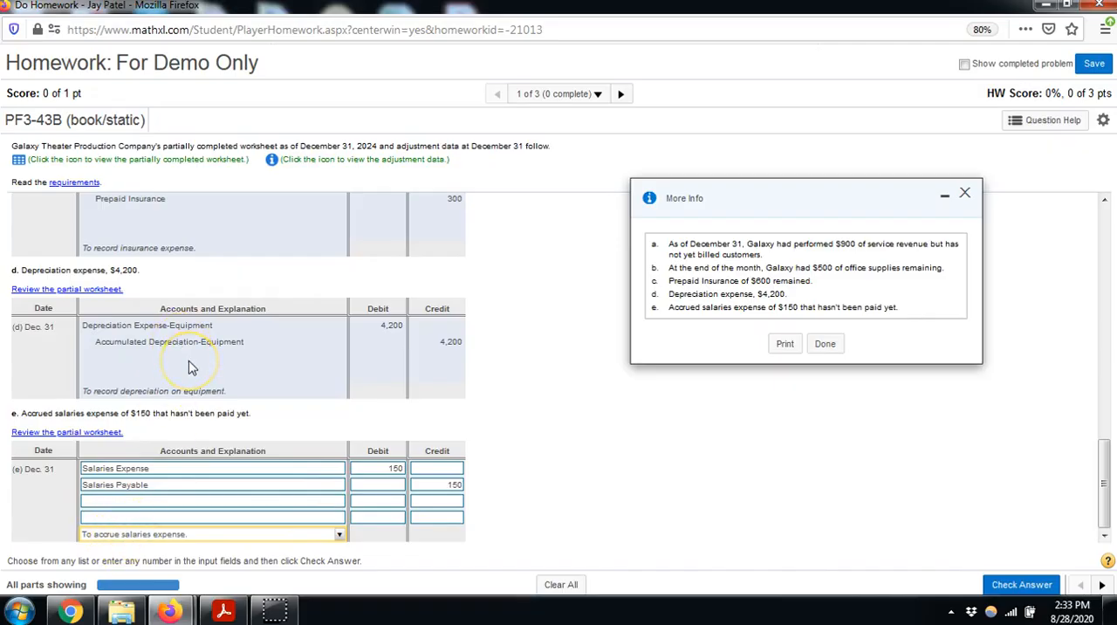
scroll(192, 367, up, 2)
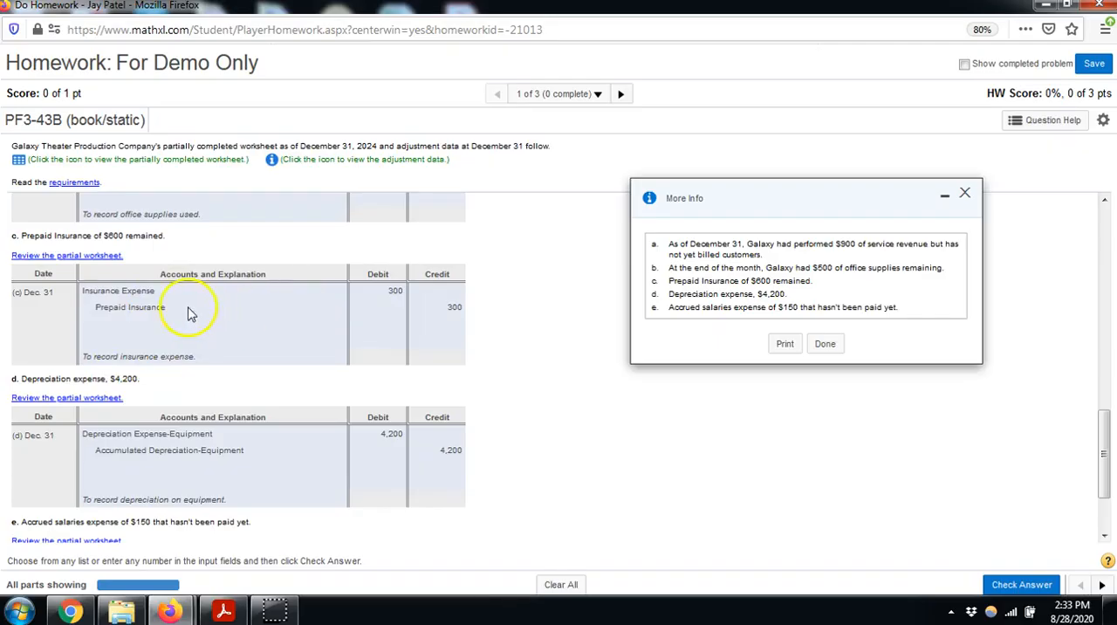
scroll(133, 309, down, 2)
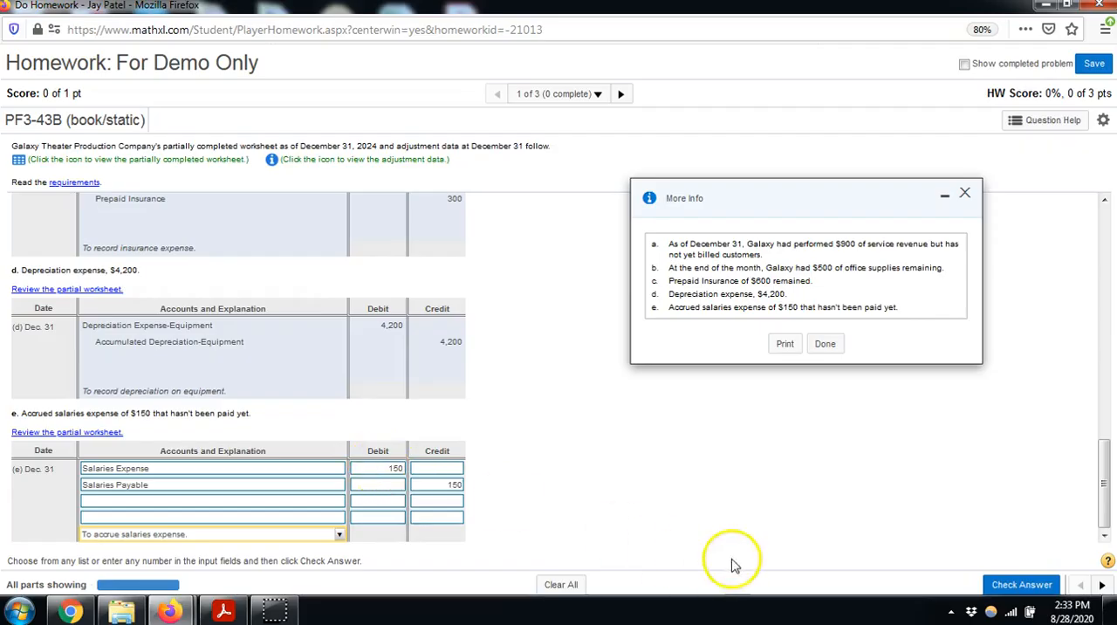
click(1004, 585)
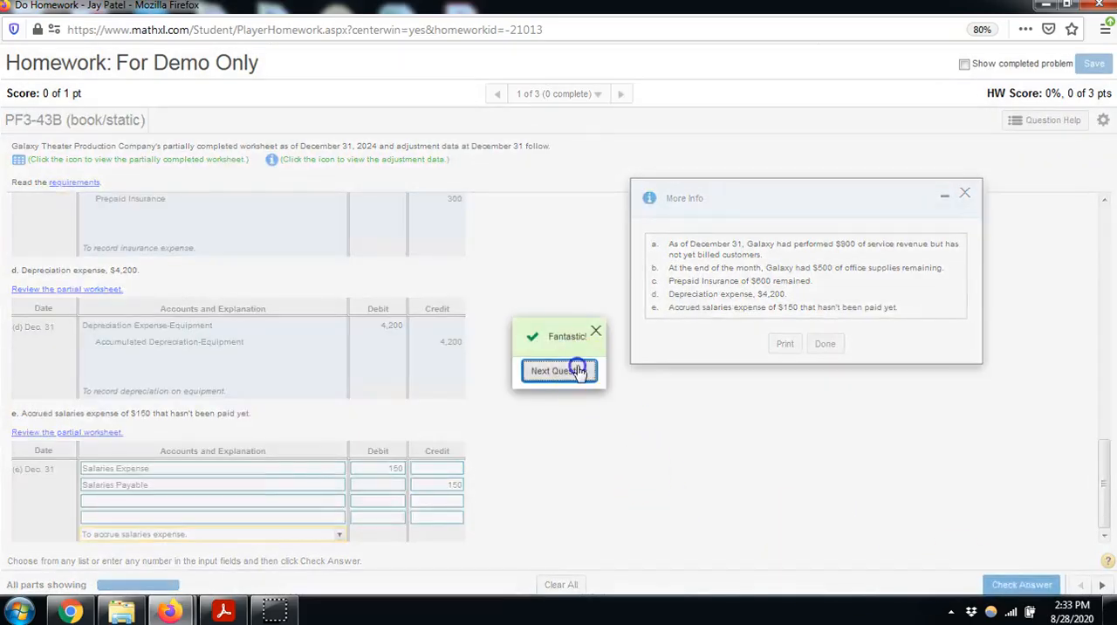
click(563, 371)
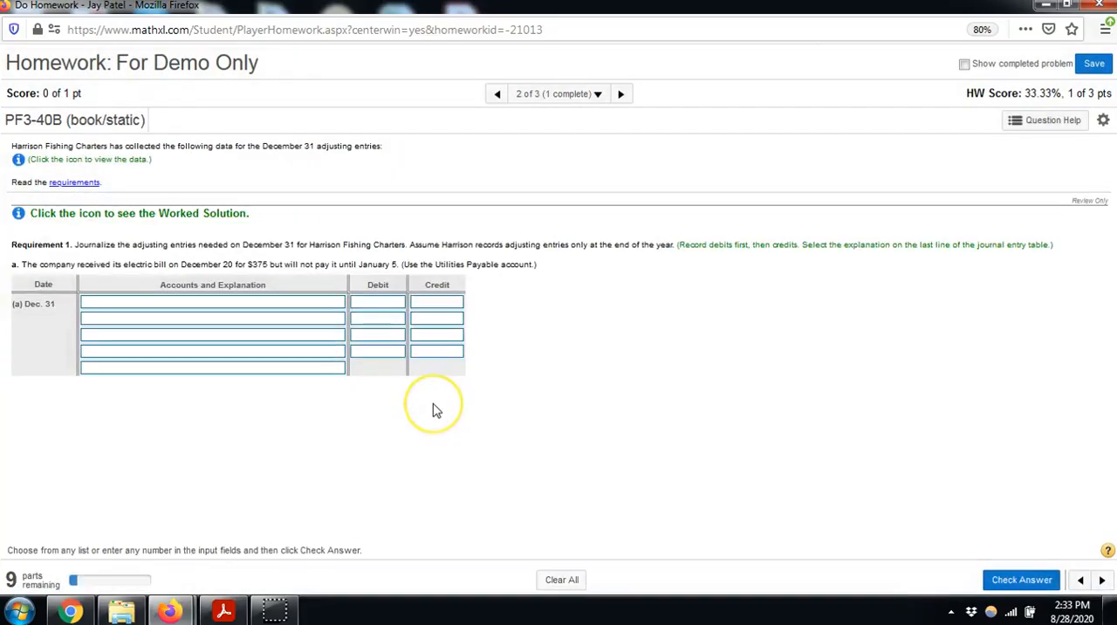